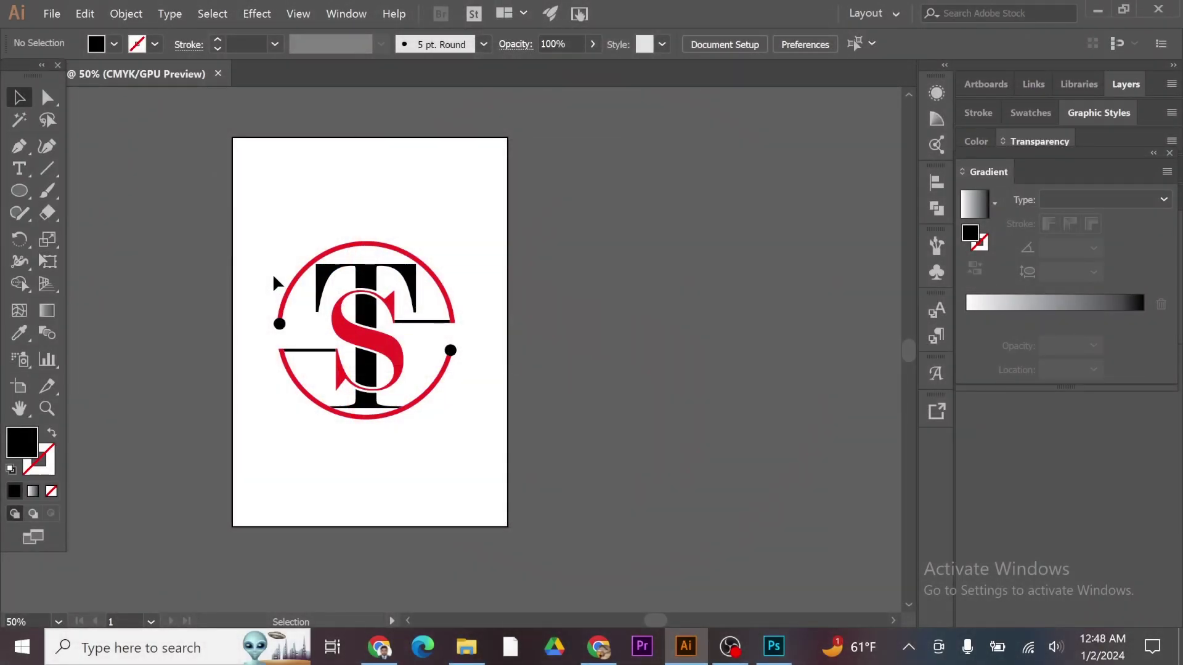
Marquee-select the finished TS circle logo, move it onto the canvas right of the artboard, and deselect.
{"action": "mouse_move", "coordinate": [273, 277]}
{"action": "left_mouse_down"}
{"action": "mouse_move", "coordinate": [382, 425]}
{"action": "mouse_move", "coordinate": [430, 449]}
{"action": "left_mouse_up"}
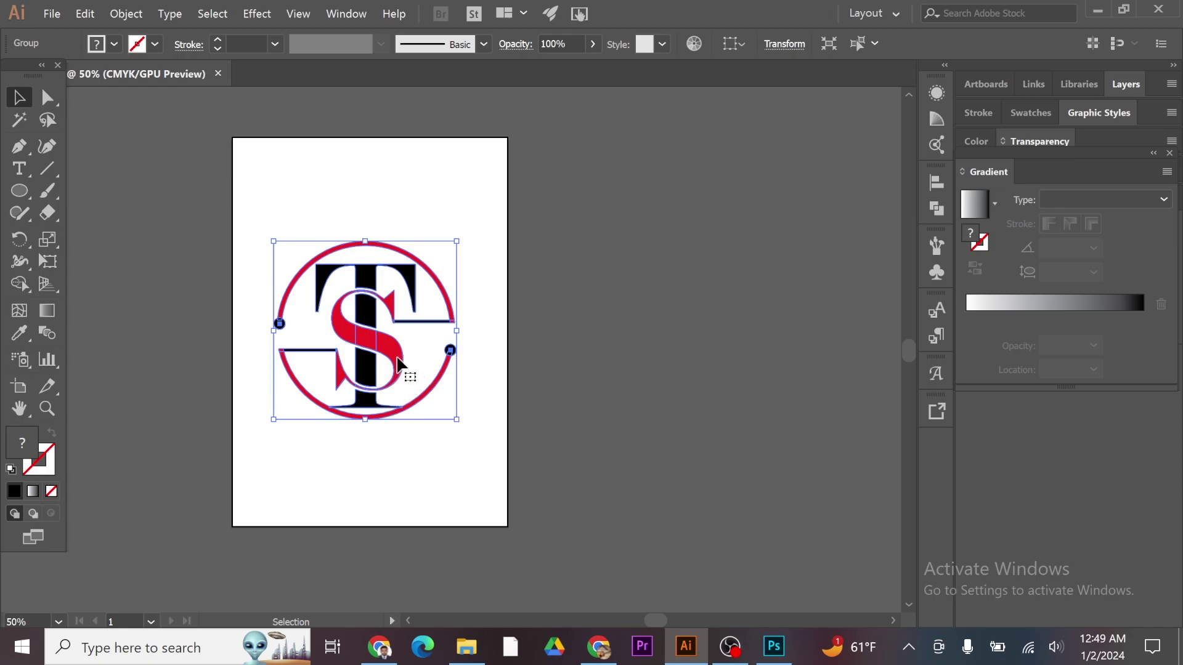
{"action": "left_click_drag", "start_coordinate": [397, 363], "coordinate": [731, 296]}
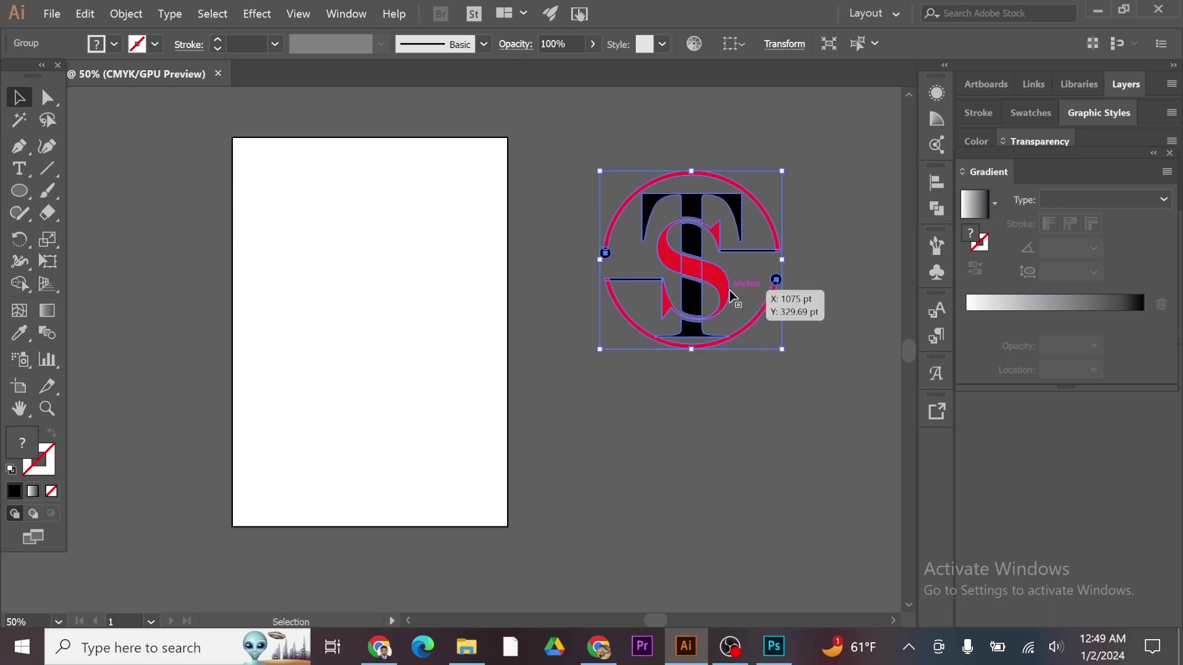
{"action": "left_click", "coordinate": [713, 431]}
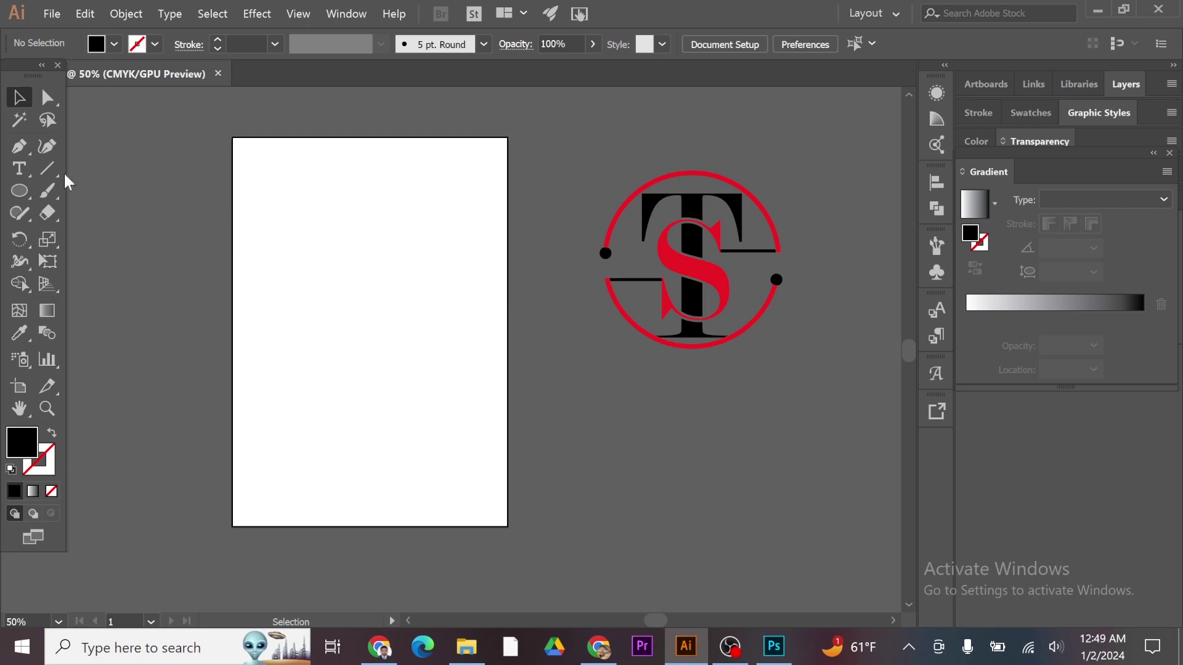
Type 'TS' on the artboard in a black serif font and scale it up into large lettering.
{"action": "left_click", "coordinate": [29, 174]}
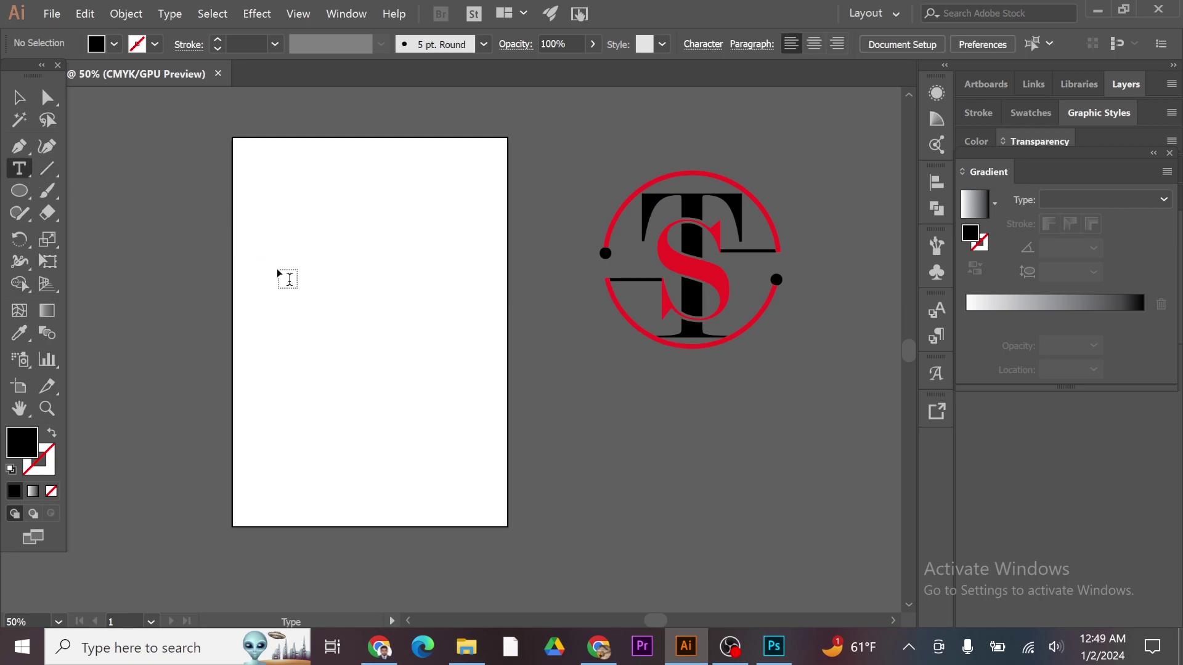
{"action": "left_click", "coordinate": [335, 286]}
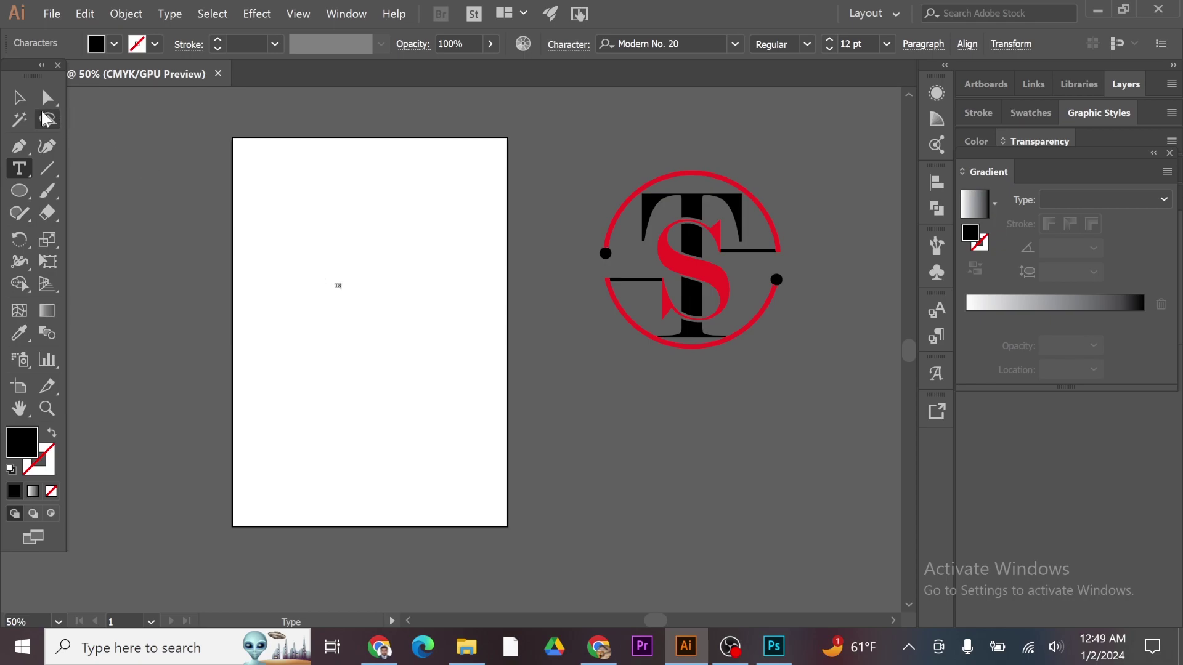
{"action": "left_click", "coordinate": [19, 97]}
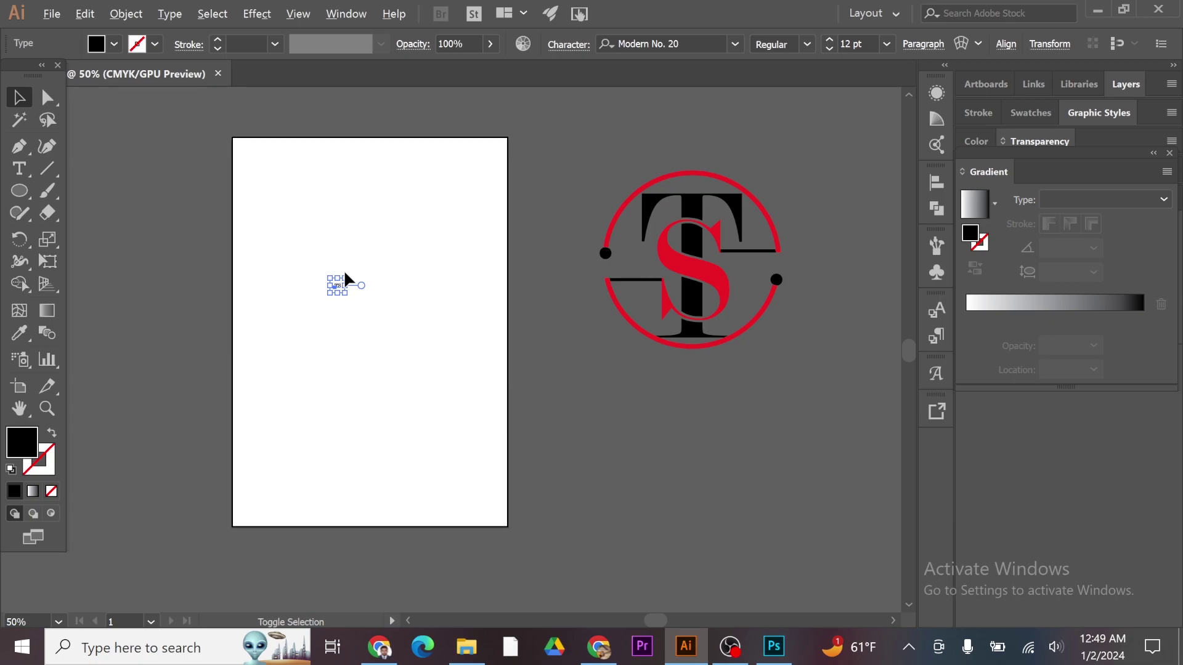
{"action": "left_click_drag", "start_coordinate": [347, 277], "coordinate": [484, 203]}
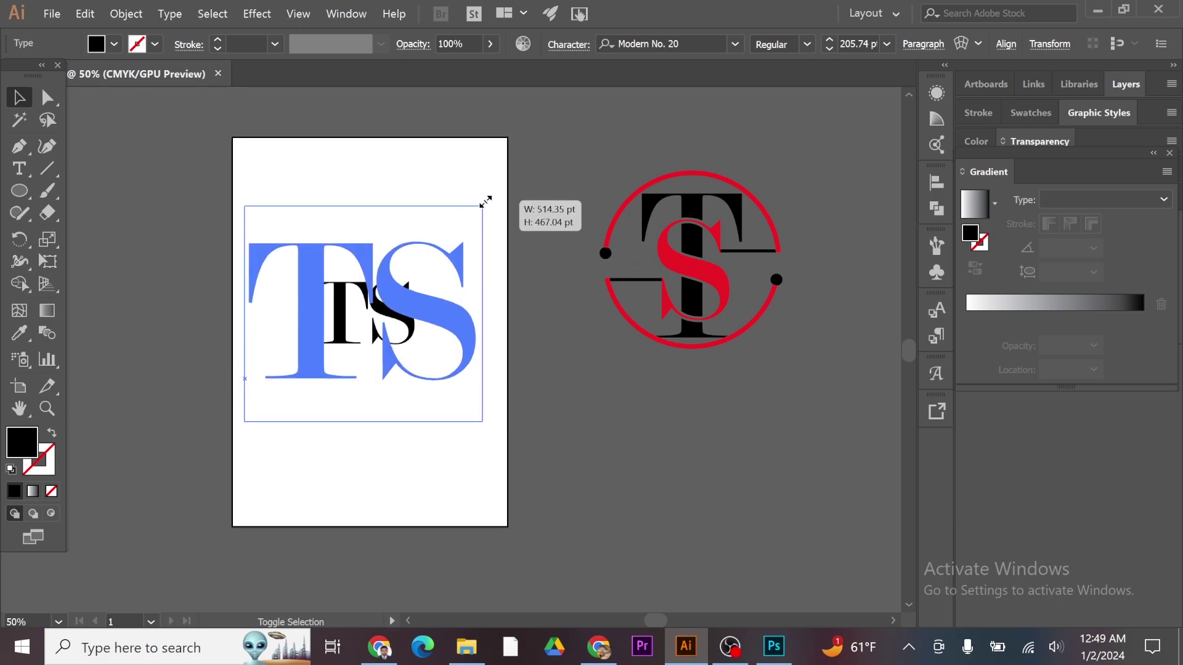
Convert the TS text to outlines and ungroup it into separate T and S shapes.
{"action": "right_click", "coordinate": [452, 313]}
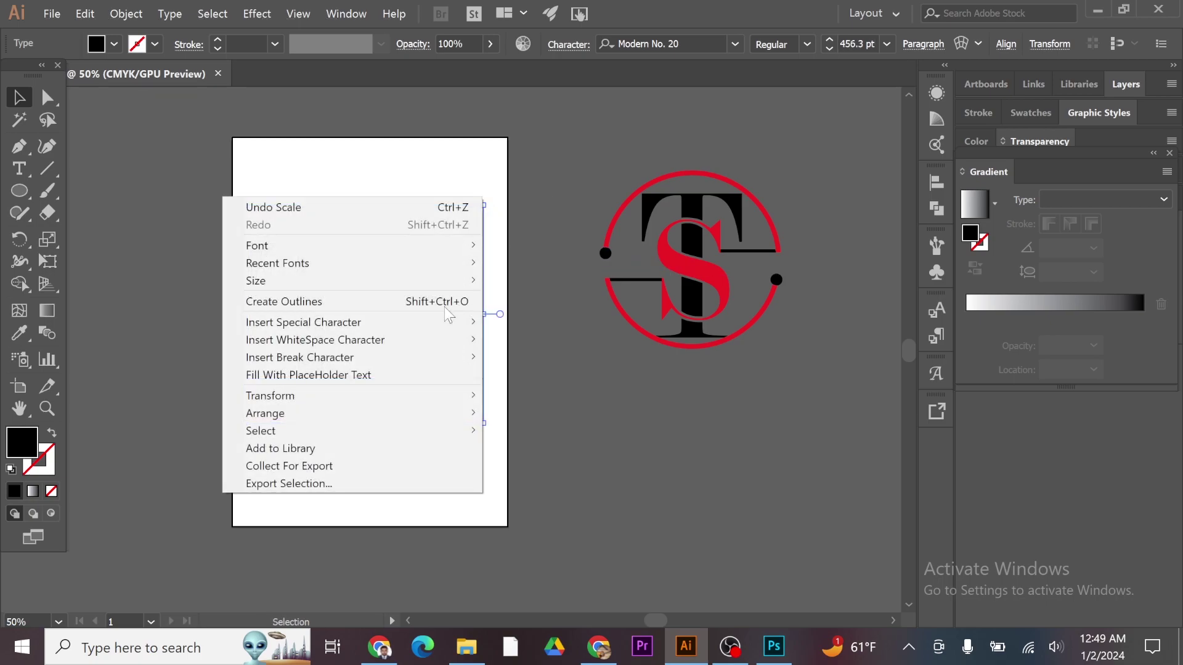
{"action": "left_click", "coordinate": [414, 305]}
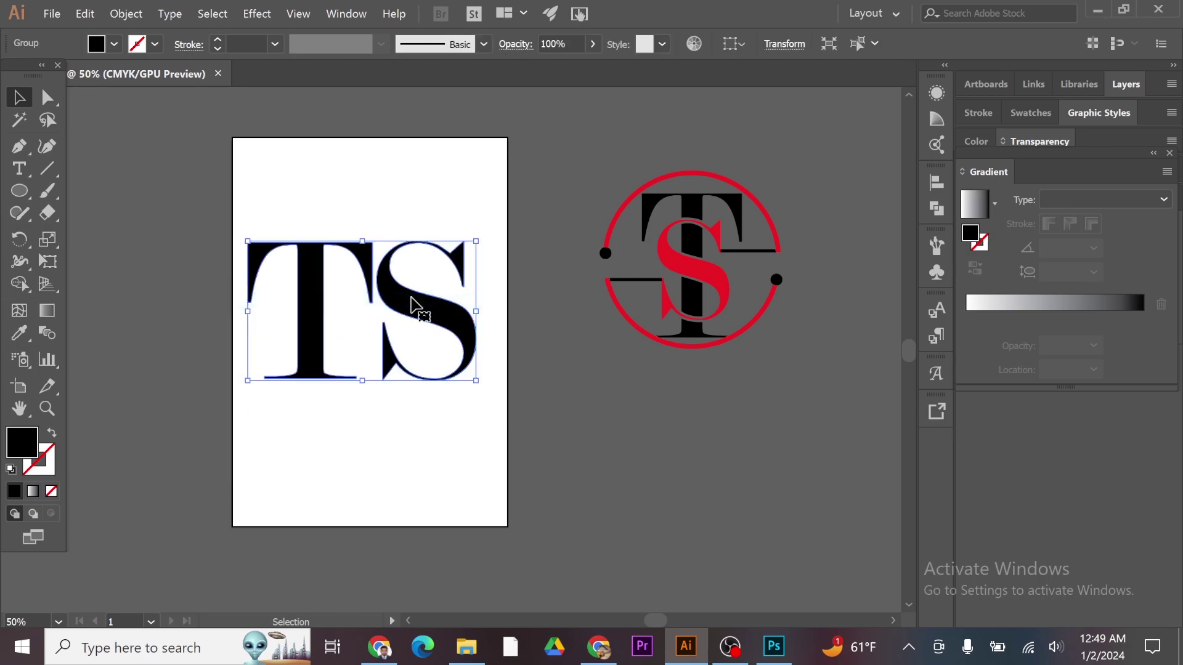
{"action": "right_click", "coordinate": [411, 299]}
{"action": "mouse_move", "coordinate": [254, 321]}
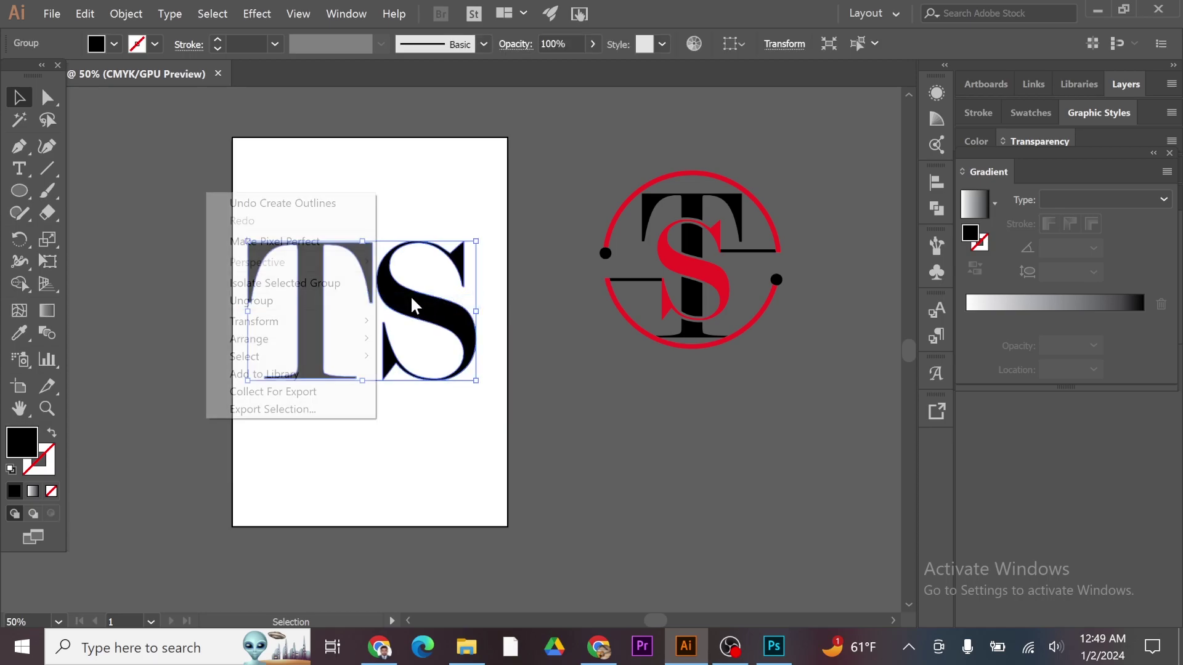
{"action": "left_click", "coordinate": [351, 302]}
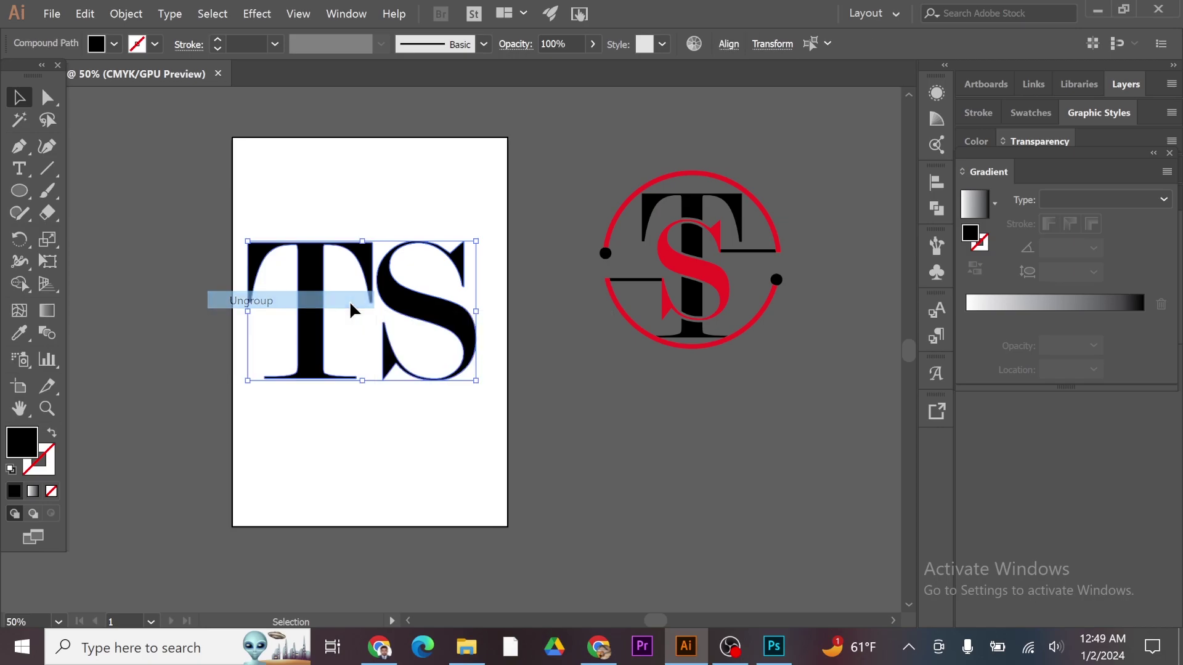
{"action": "left_click", "coordinate": [390, 456]}
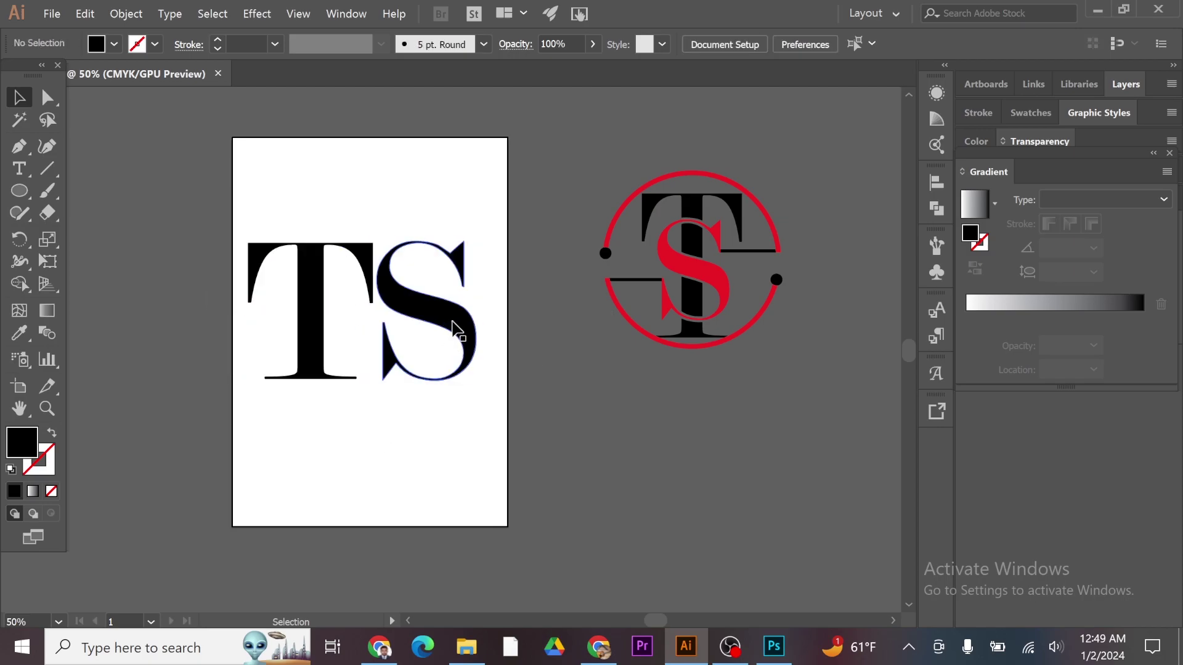
Move the S to the right, away from the T, and select the T.
{"action": "left_click_drag", "start_coordinate": [455, 329], "coordinate": [505, 330]}
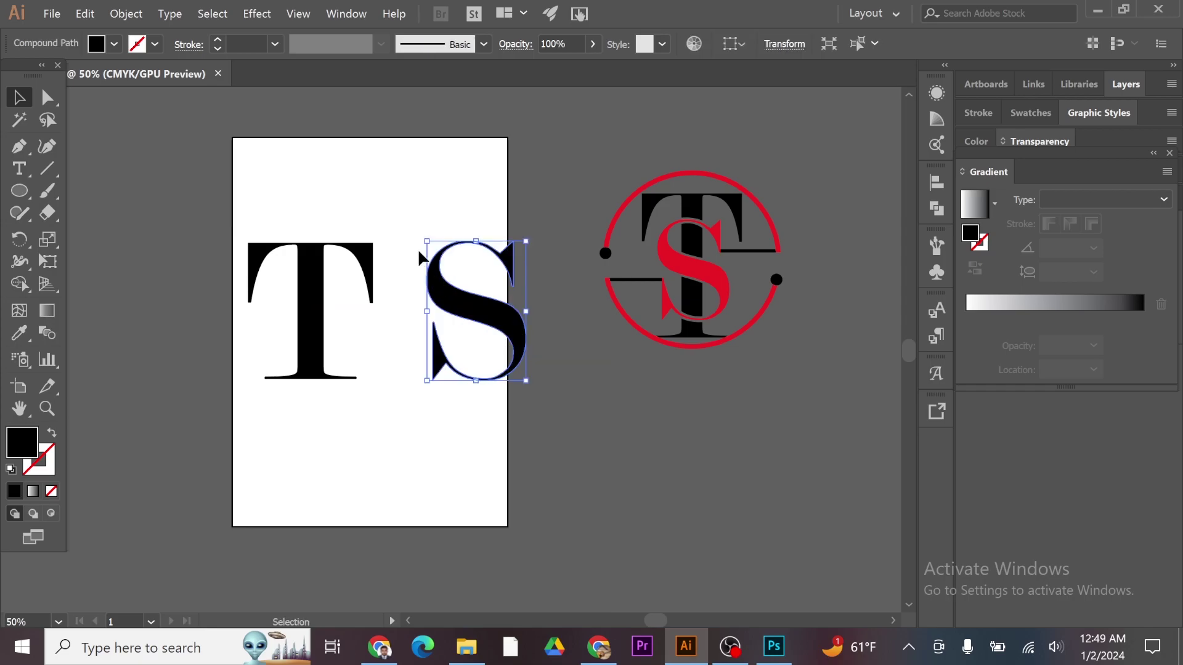
{"action": "left_click", "coordinate": [399, 228]}
{"action": "left_click", "coordinate": [312, 320]}
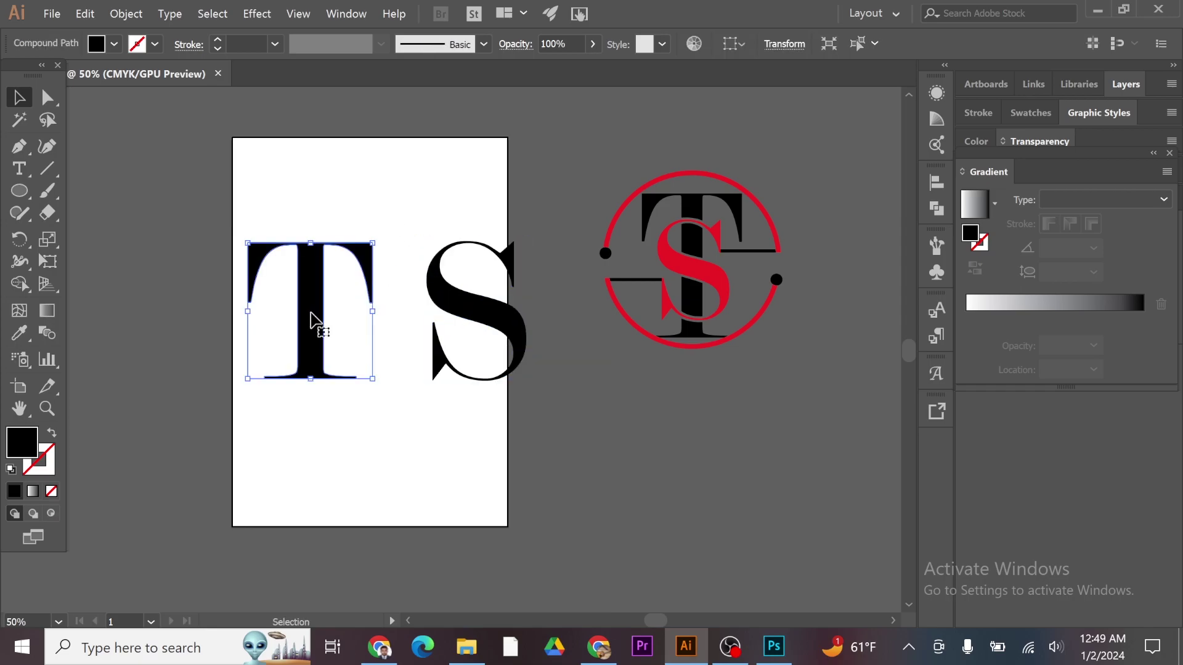
Lengthen the T's stem by selecting its base anchors and nudging them down four times.
{"action": "left_click", "coordinate": [48, 96]}
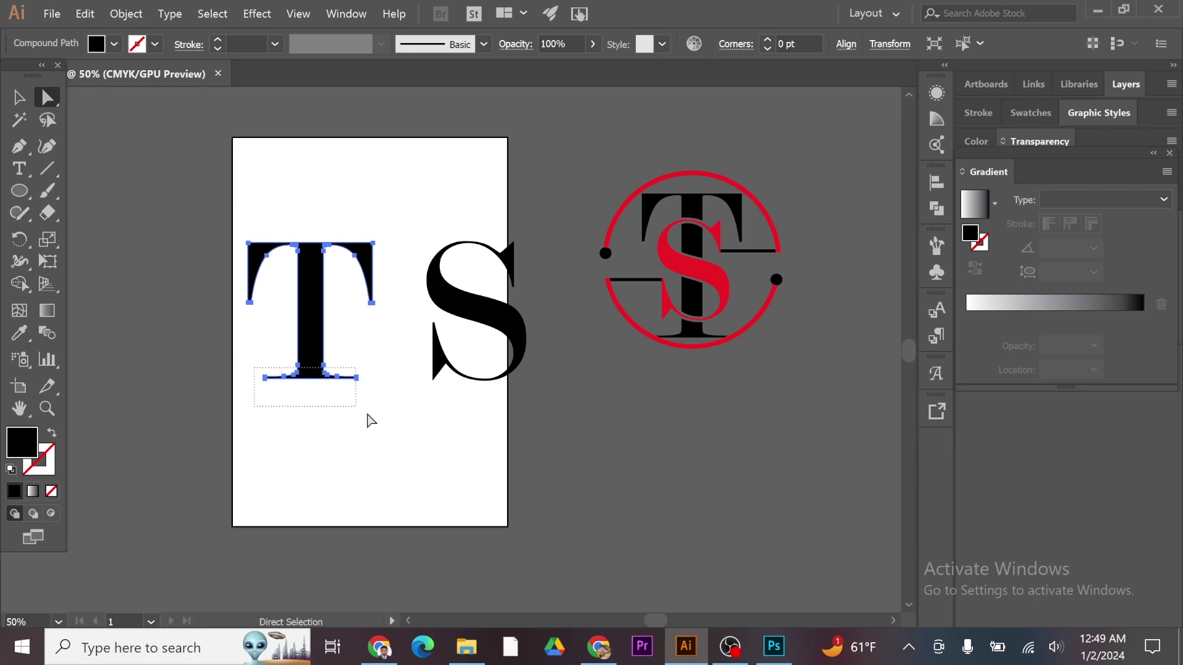
{"action": "left_click_drag", "start_coordinate": [257, 376], "coordinate": [403, 438]}
{"action": "key", "text": "Down"}
{"action": "key", "text": "Down"}
{"action": "key", "text": "Down"}
{"action": "key", "text": "Down"}
{"action": "key", "text": "Down"}
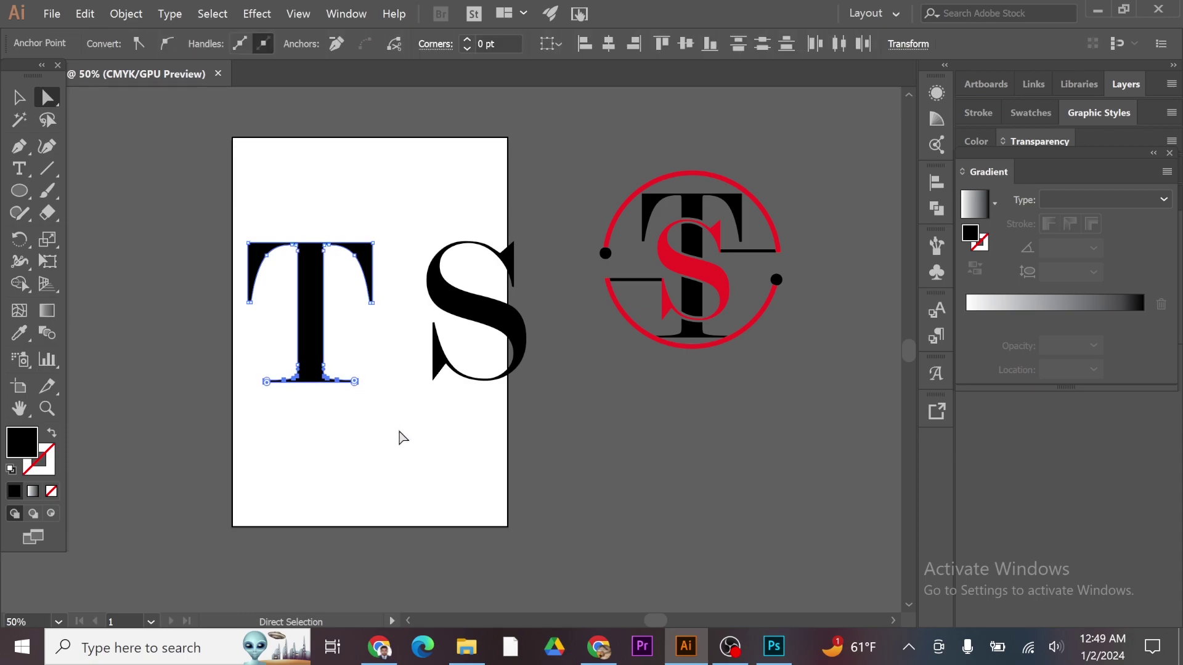
{"action": "key", "text": "Down"}
{"action": "key", "text": "Down"}
{"action": "key", "text": "Down"}
{"action": "key", "text": "Down"}
{"action": "key", "text": "Down"}
{"action": "key", "text": "Down"}
{"action": "key", "text": "Down"}
{"action": "key", "text": "Down"}
{"action": "key", "text": "Down"}
{"action": "key", "text": "Down"}
{"action": "key", "text": "Down"}
{"action": "key", "text": "Down"}
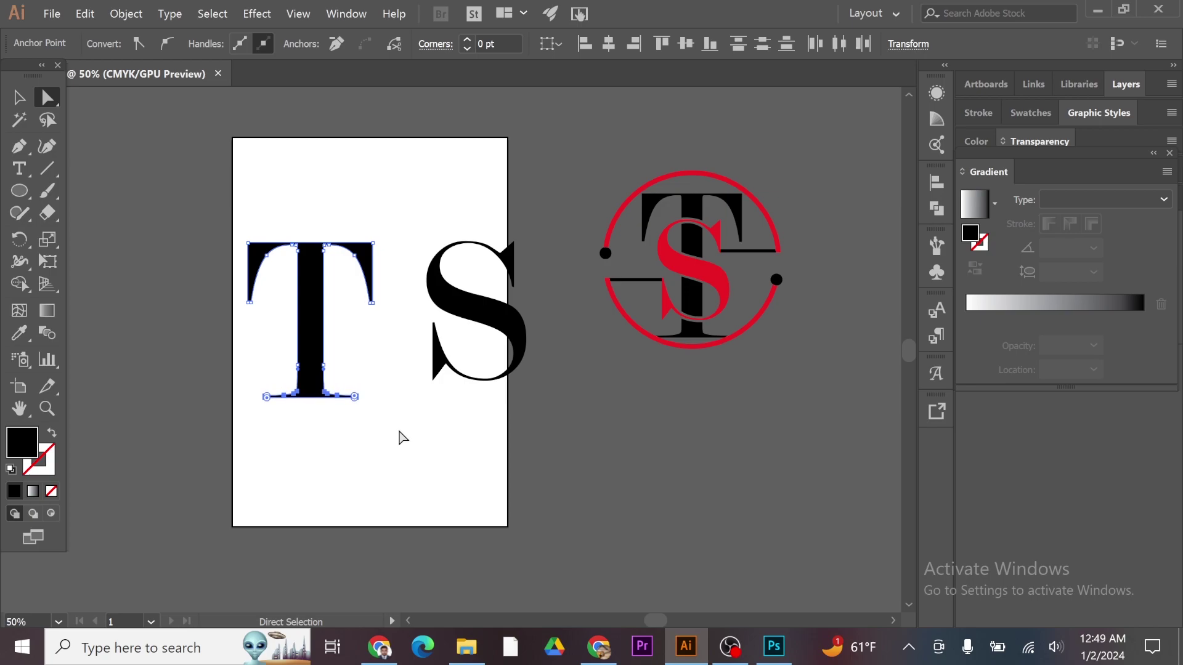
{"action": "key", "text": "Down"}
{"action": "key", "text": "Down"}
{"action": "key", "text": "Down"}
{"action": "key", "text": "Down"}
{"action": "key", "text": "Down"}
{"action": "key", "text": "Down"}
{"action": "key", "text": "Down"}
{"action": "key", "text": "Down"}
{"action": "key", "text": "Down"}
{"action": "key", "text": "Down"}
{"action": "key", "text": "Down"}
{"action": "key", "text": "Down"}
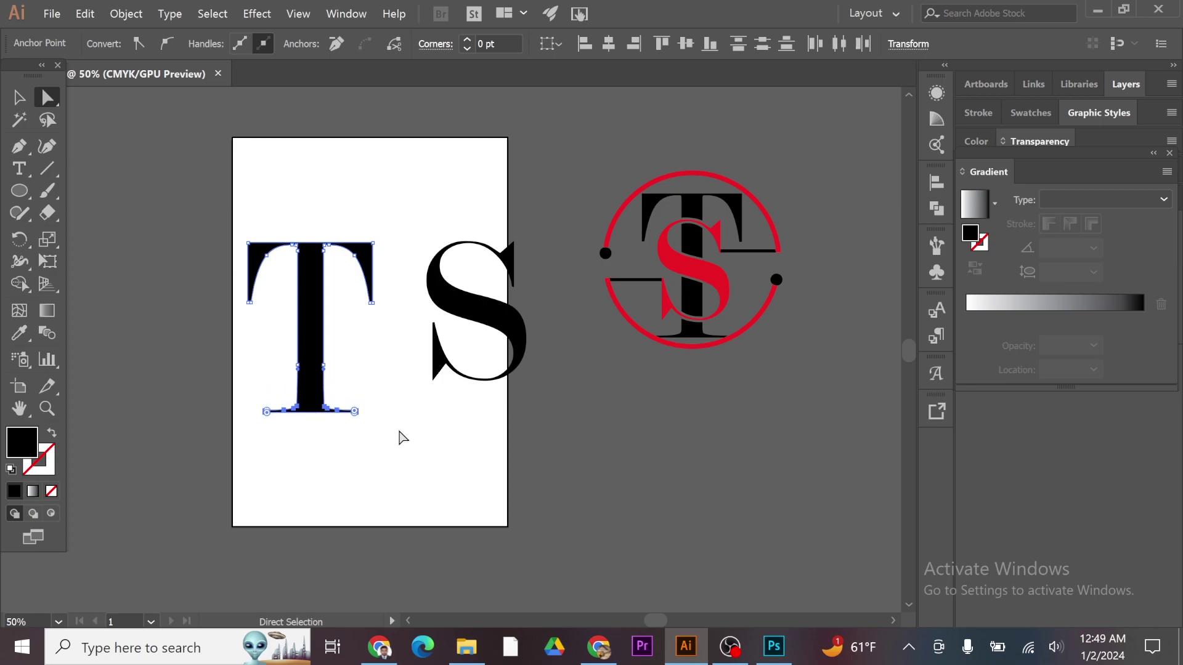
{"action": "key", "text": "Down"}
{"action": "key", "text": "Down"}
{"action": "key", "text": "Down"}
{"action": "left_click", "coordinate": [19, 97]}
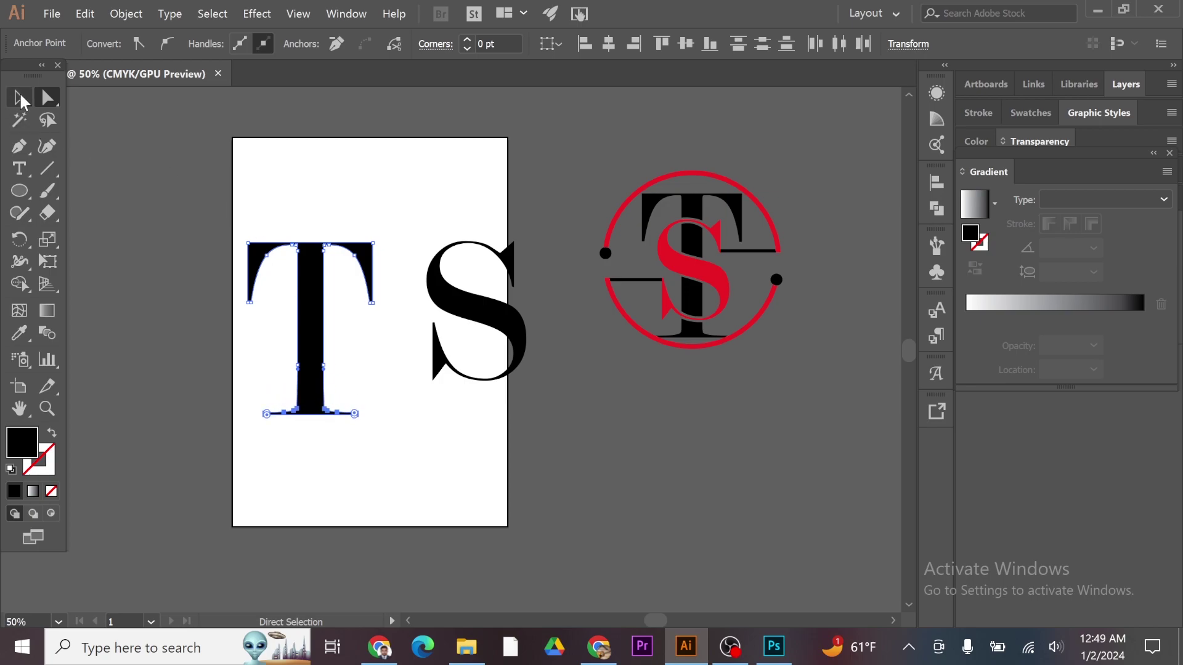
{"action": "left_click", "coordinate": [337, 216]}
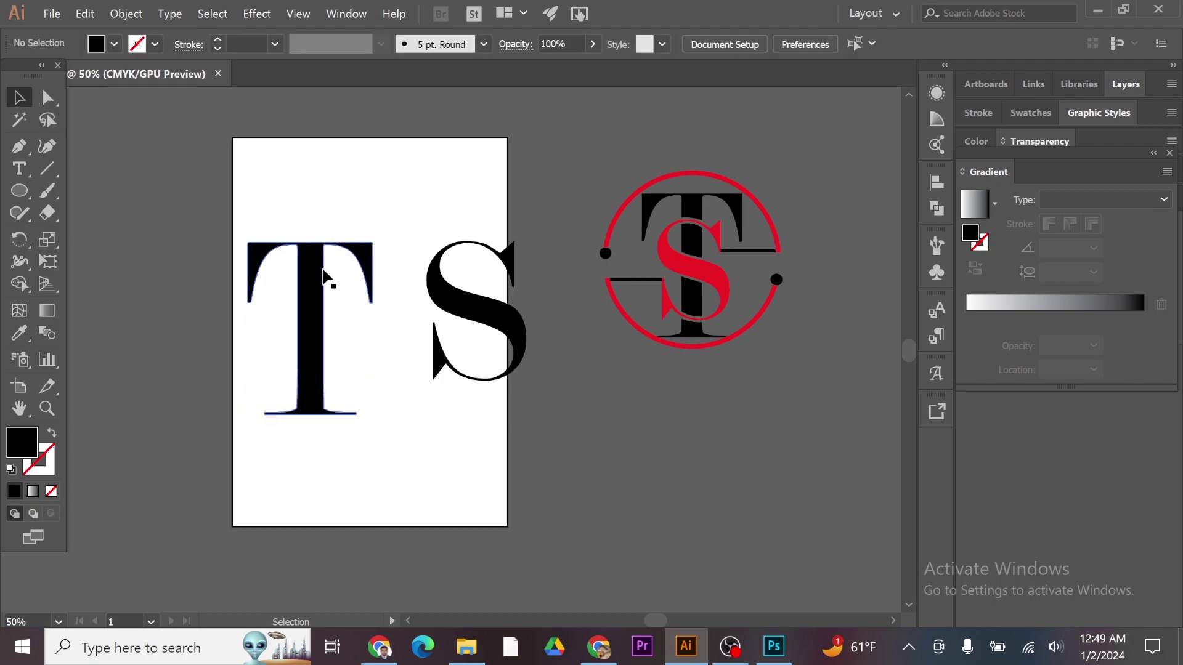
Place the S over the T's stem and scale it down to fit within the T.
{"action": "left_click_drag", "start_coordinate": [324, 276], "coordinate": [374, 276]}
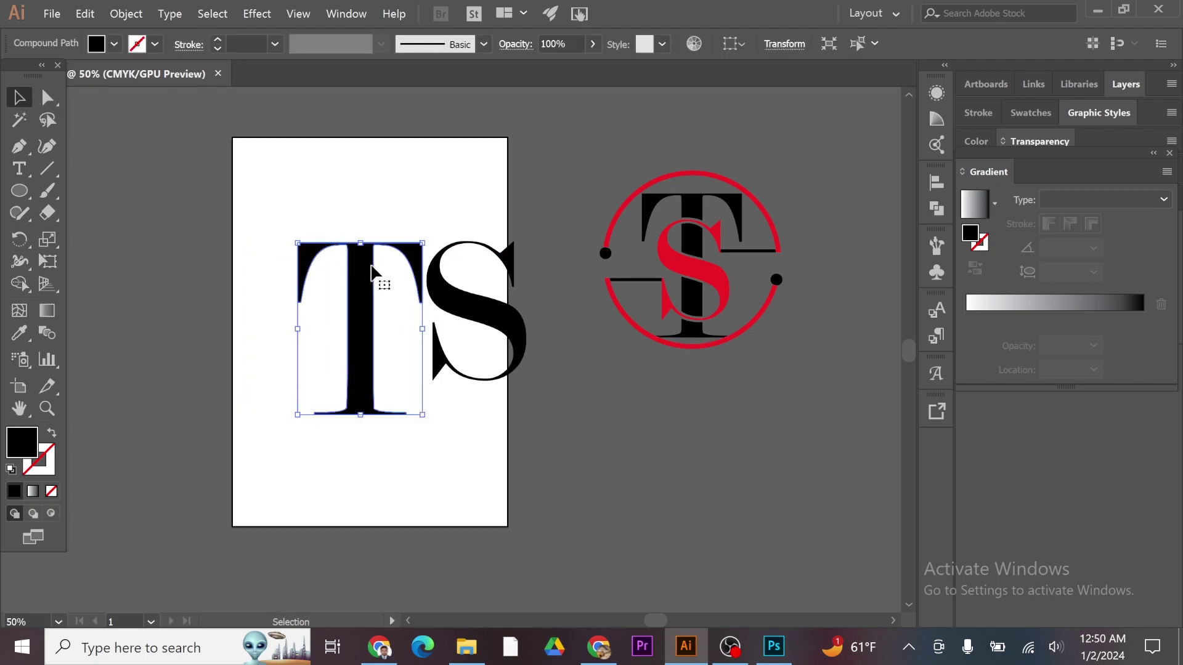
{"action": "left_click", "coordinate": [429, 210]}
{"action": "left_click_drag", "start_coordinate": [452, 293], "coordinate": [347, 309]}
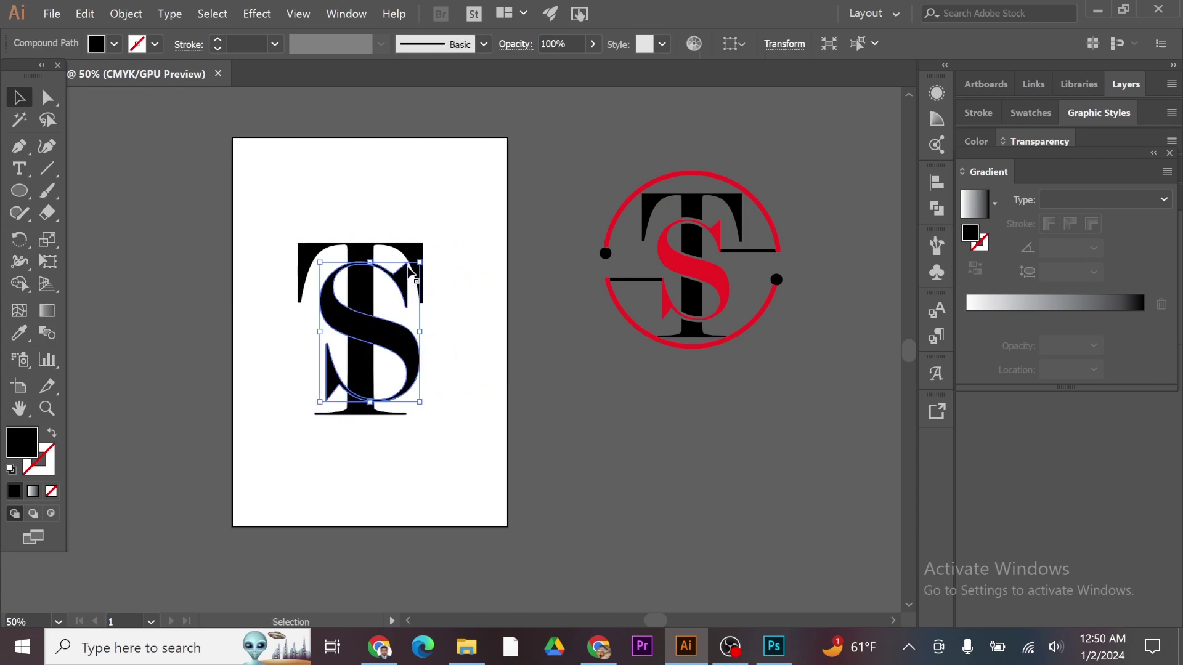
{"action": "left_click_drag", "start_coordinate": [416, 266], "coordinate": [418, 266]}
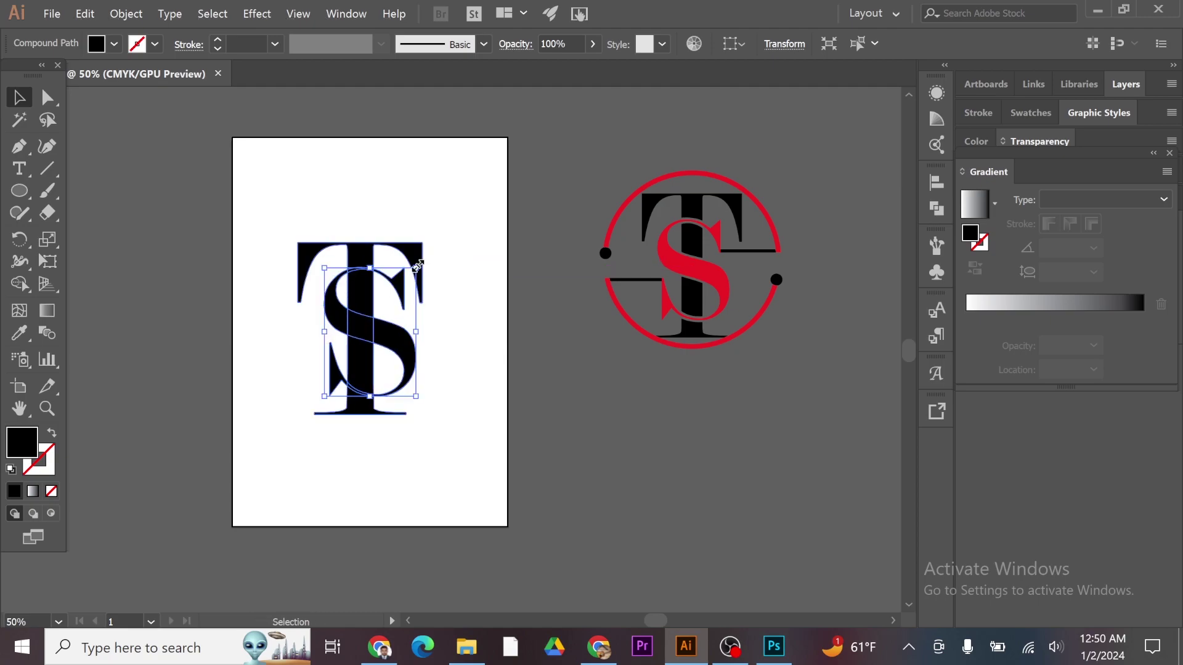
{"action": "left_click", "coordinate": [507, 260]}
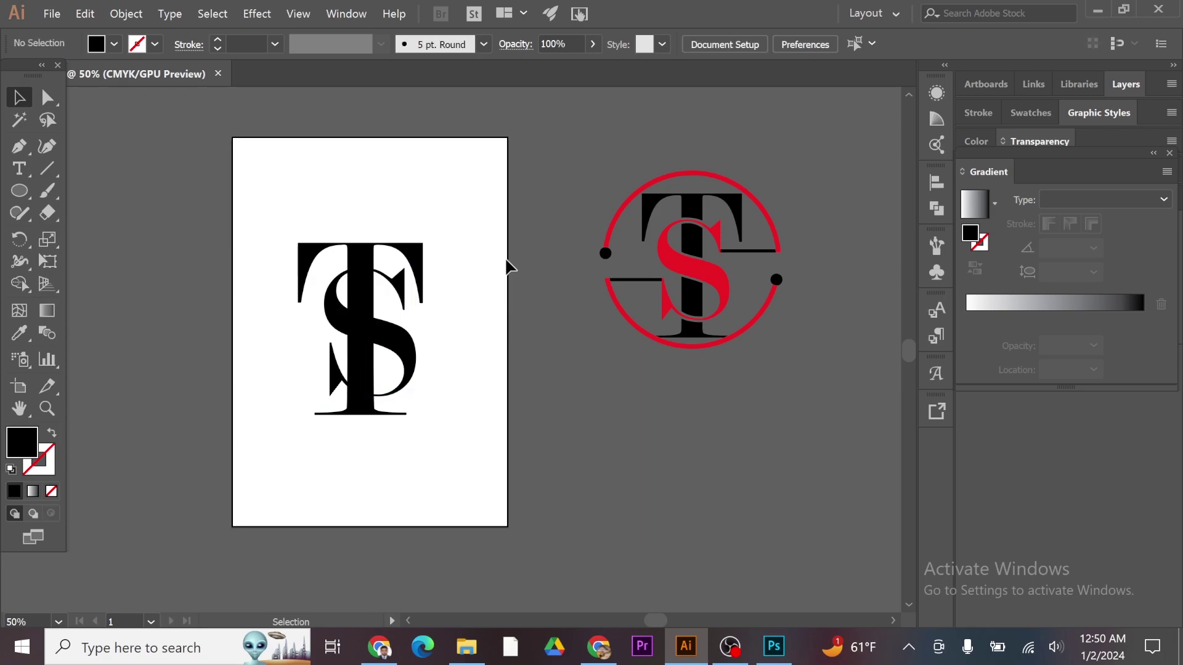
Fill the S with red from the Fill swatches and keep it selected.
{"action": "left_click", "coordinate": [416, 362]}
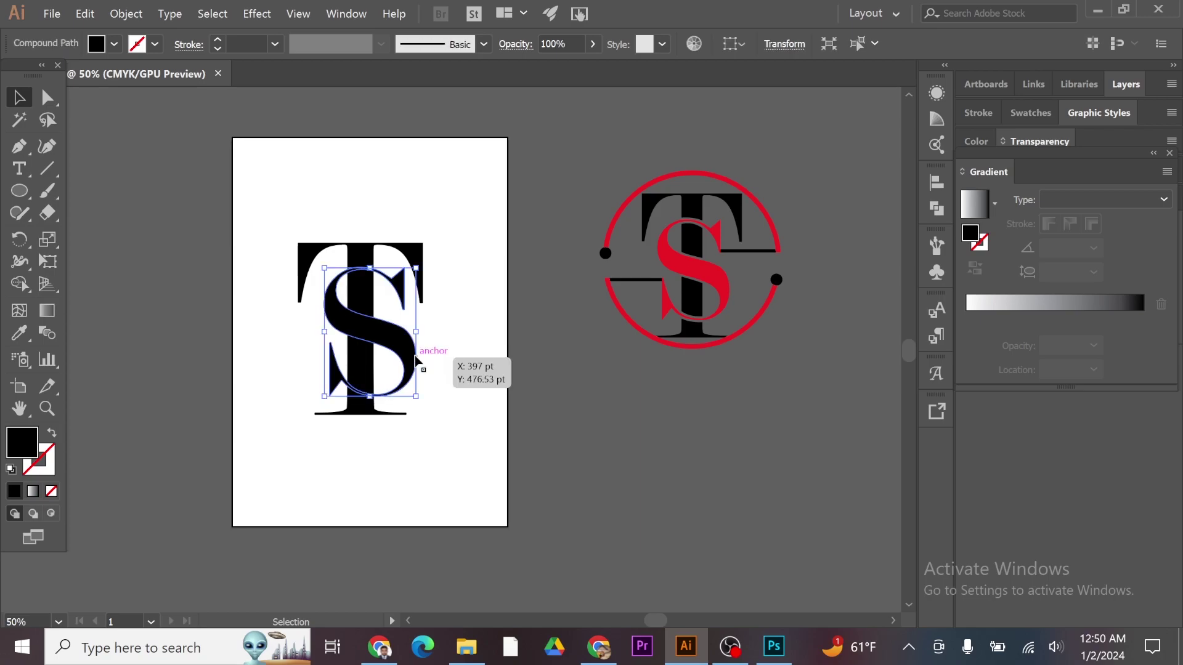
{"action": "left_click", "coordinate": [114, 45]}
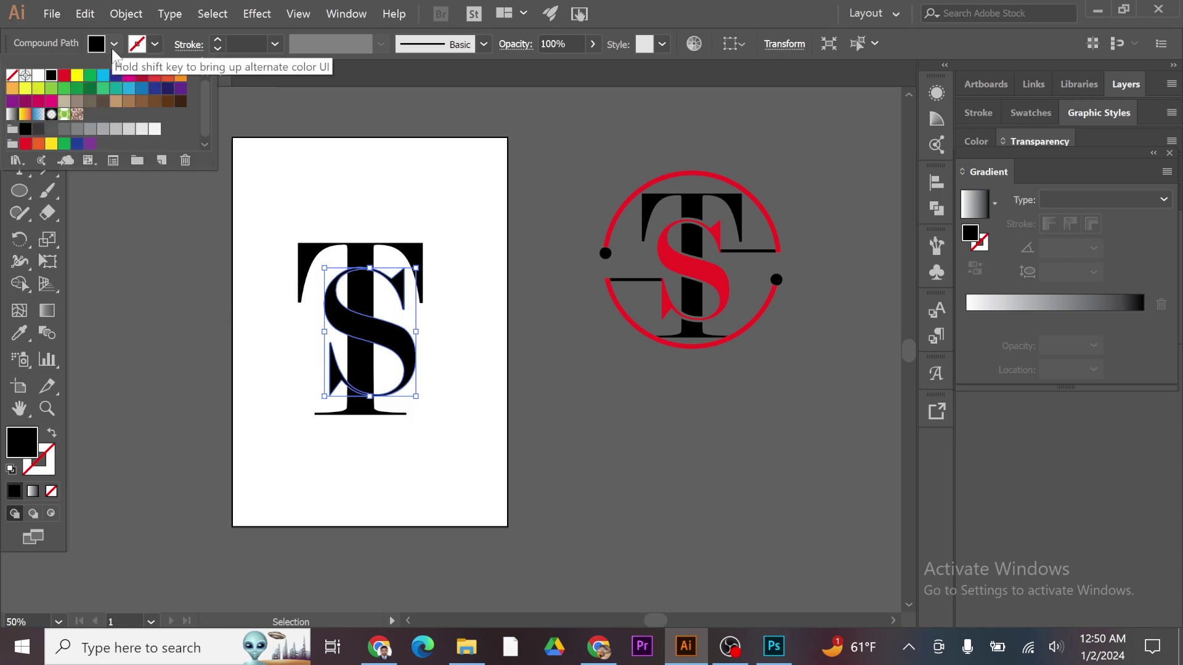
{"action": "left_click", "coordinate": [64, 76]}
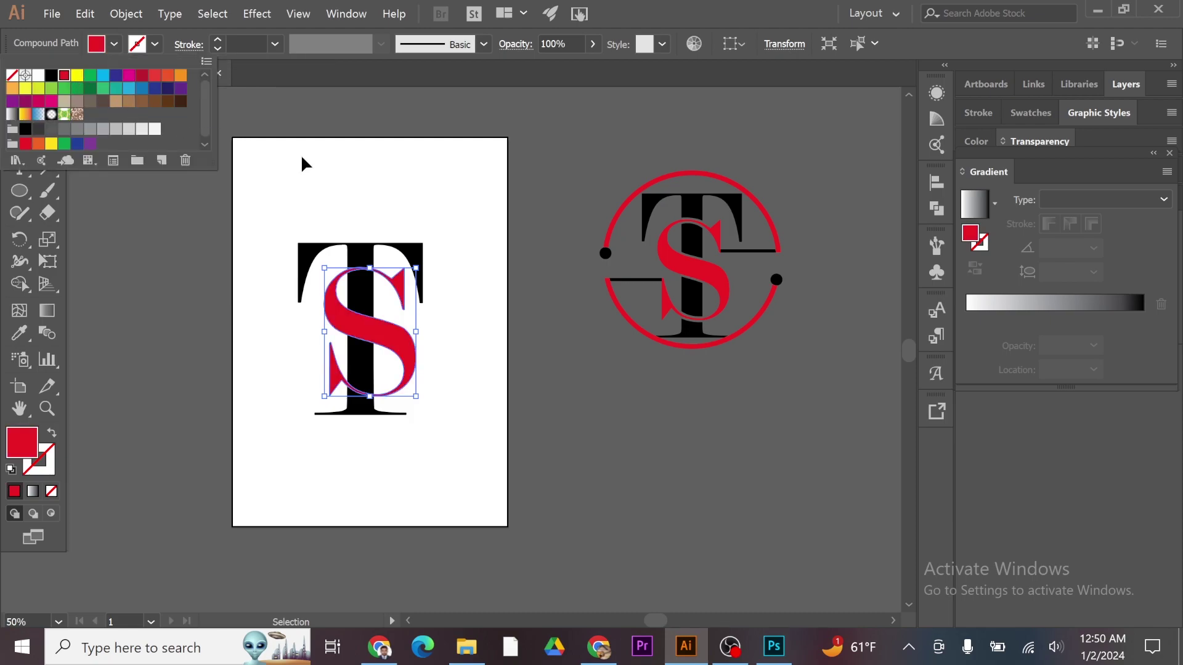
{"action": "left_click", "coordinate": [336, 176]}
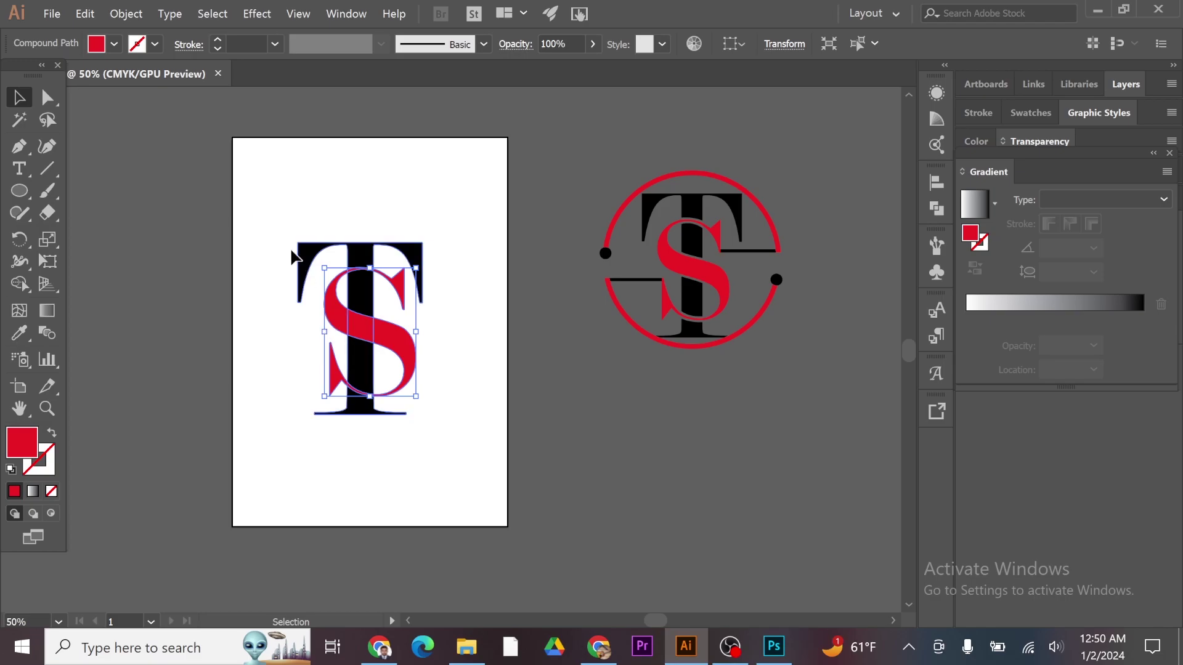
{"action": "left_click", "coordinate": [298, 232]}
{"action": "left_click", "coordinate": [338, 314]}
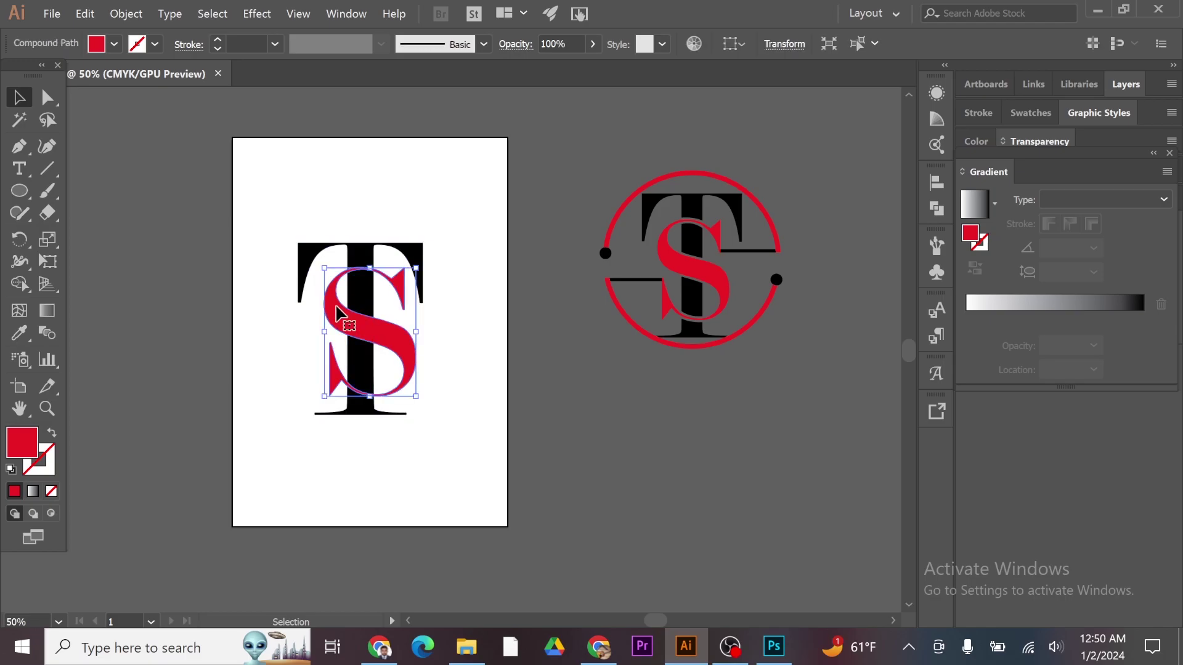
Offset the red S's path outward by 5 pt using Object > Path > Offset Path.
{"action": "left_click", "coordinate": [126, 14]}
{"action": "mouse_move", "coordinate": [136, 347]}
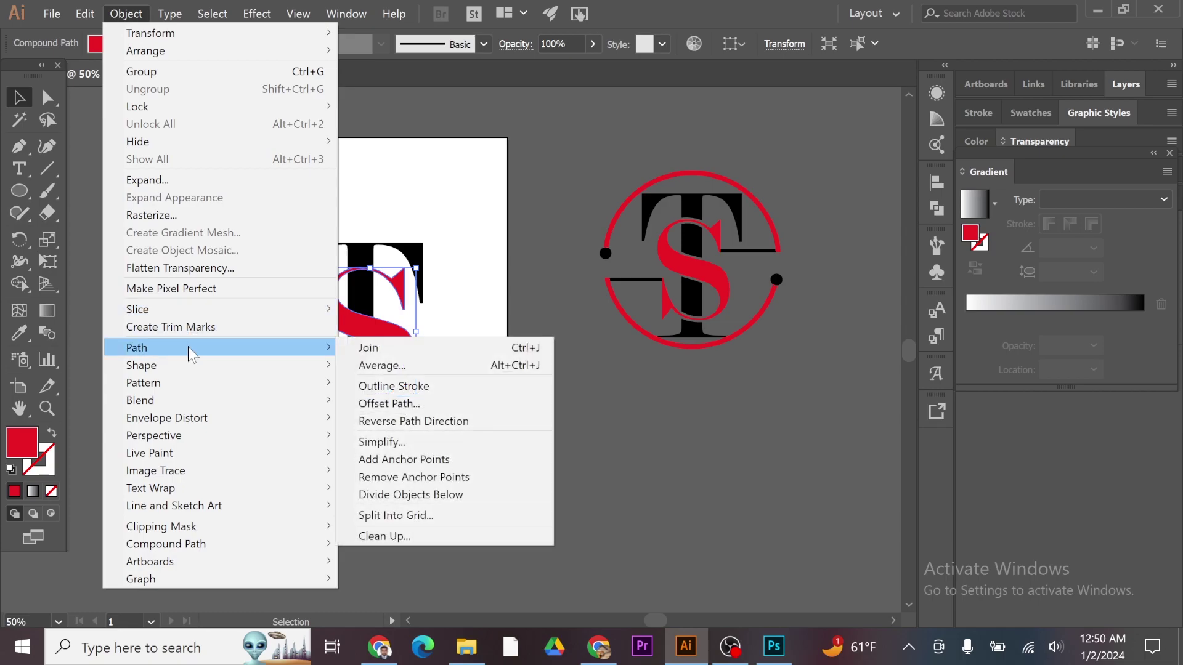
{"action": "left_click", "coordinate": [401, 403]}
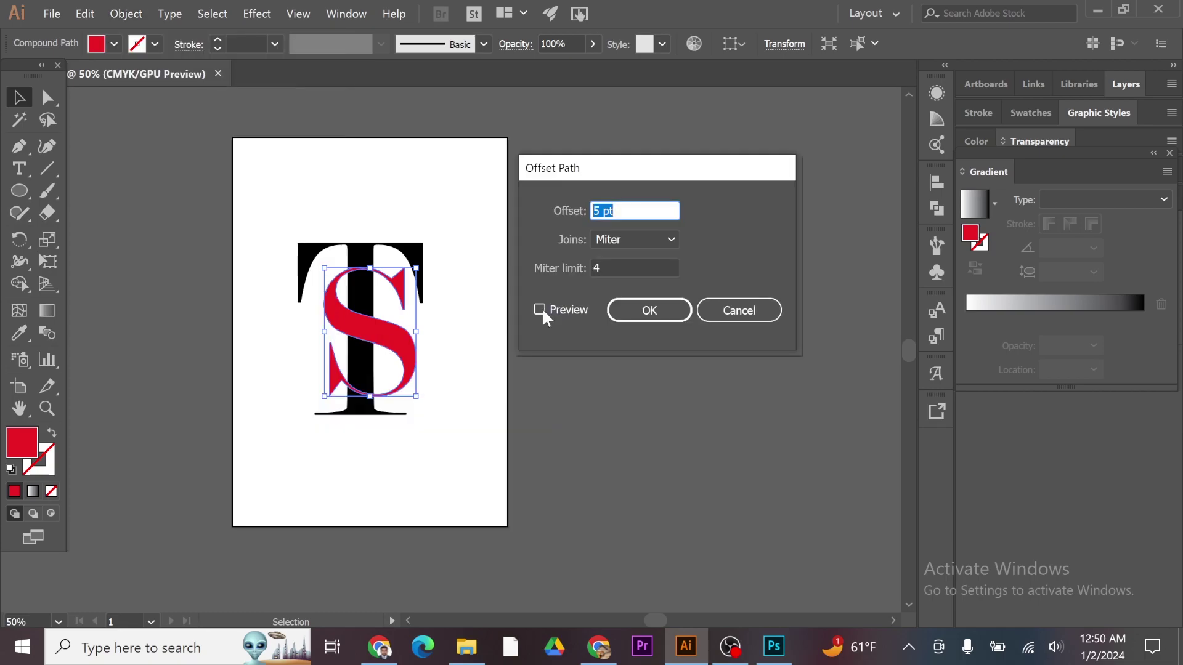
{"action": "left_click", "coordinate": [540, 309]}
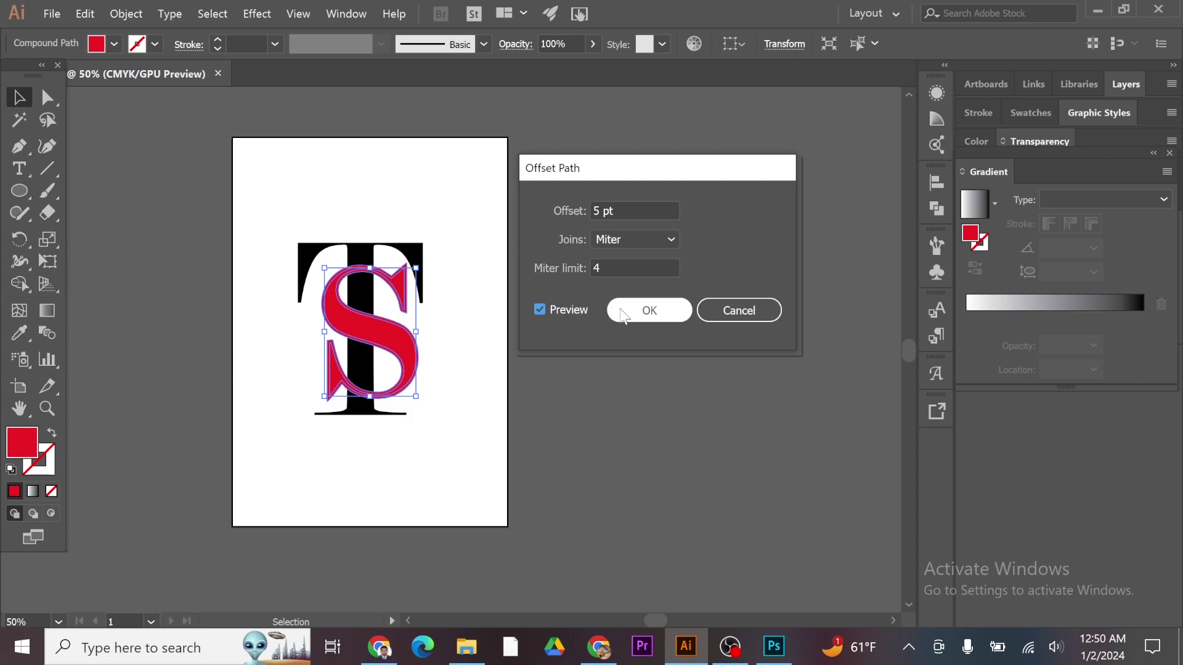
{"action": "left_click", "coordinate": [649, 310]}
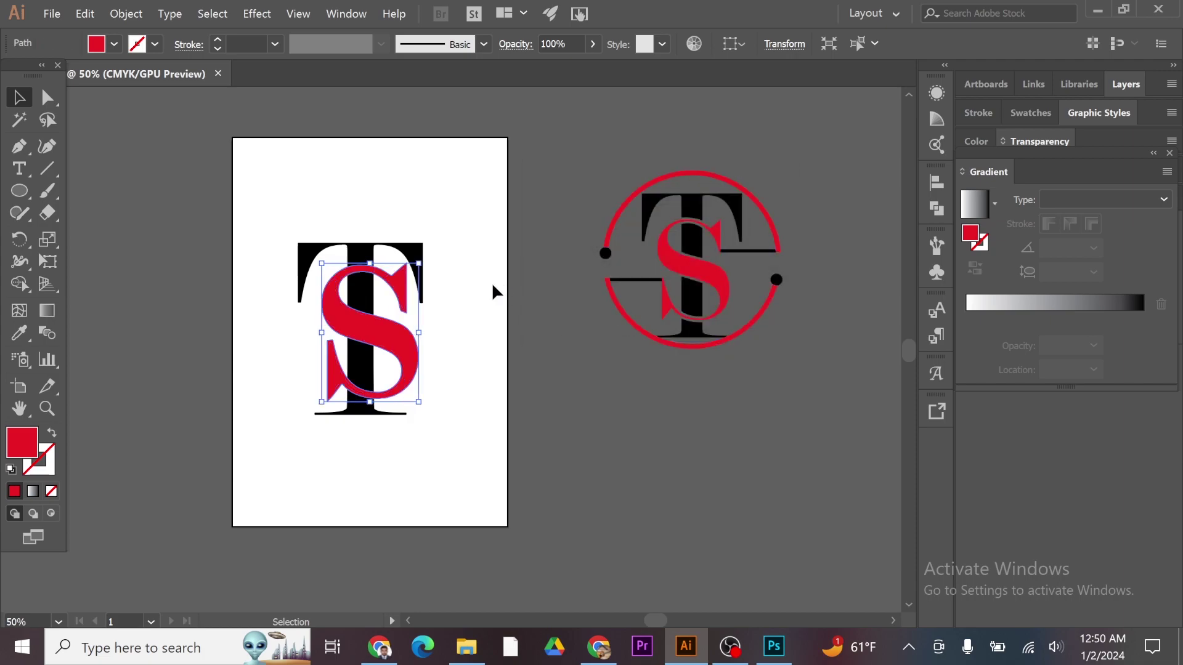
Select both letters, zoom in, and use Shape Builder to remove a region on the S's left edge.
{"action": "left_click_drag", "start_coordinate": [244, 215], "coordinate": [463, 421]}
{"action": "key", "text": "a"}
{"action": "key", "text": "ctrl+plus"}
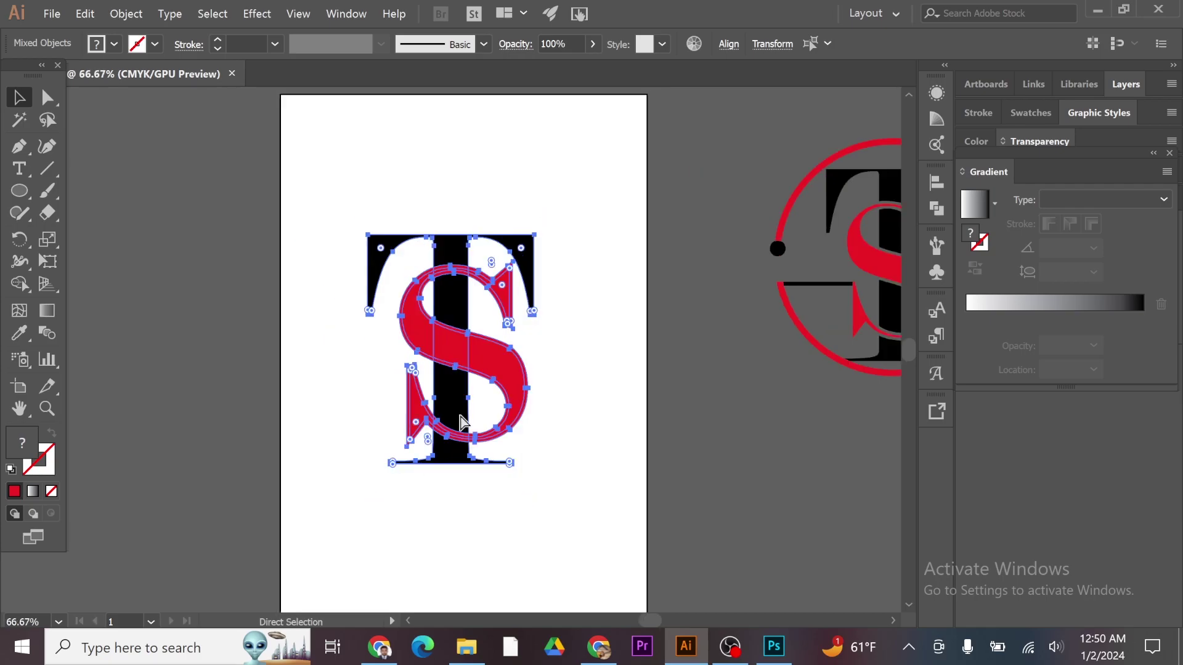
{"action": "key", "text": "ctrl+plus"}
{"action": "key", "text": "v"}
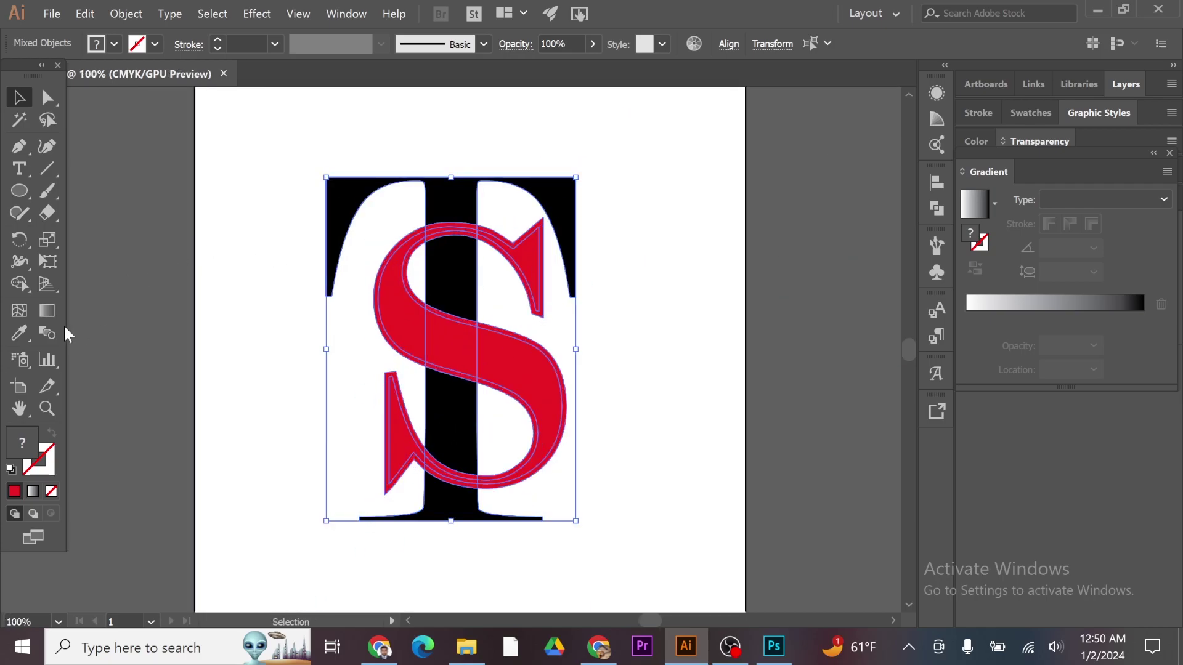
{"action": "left_click", "coordinate": [19, 285]}
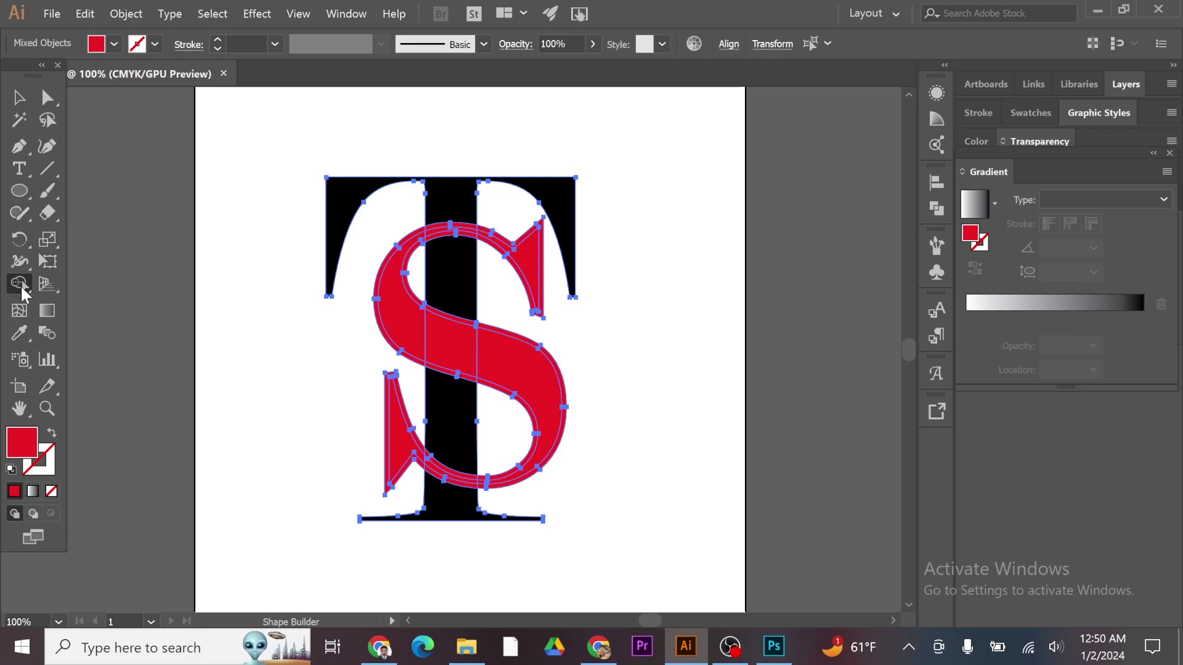
{"action": "left_click", "coordinate": [375, 297], "text": "alt"}
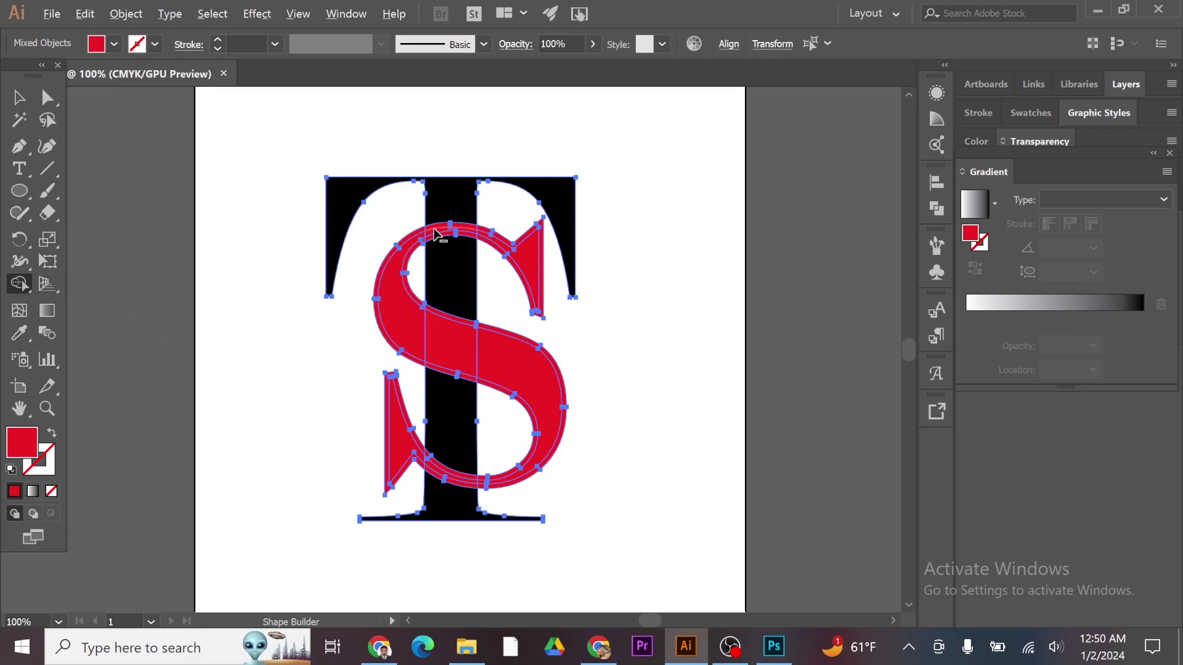
Remove the S's left, top-right and top inner offset bands with Shape Builder.
{"action": "key", "text": "ctrl+plus"}
{"action": "key", "text": "ctrl+plus"}
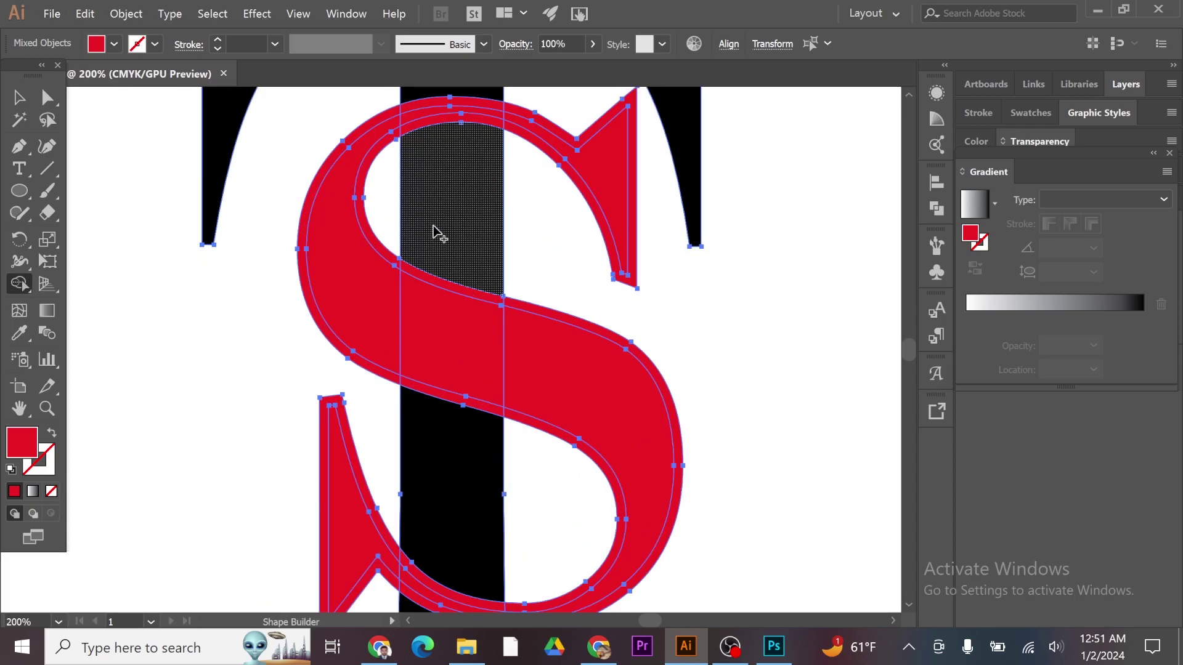
{"action": "key", "text": "v"}
{"action": "key", "text": "ctrl+minus"}
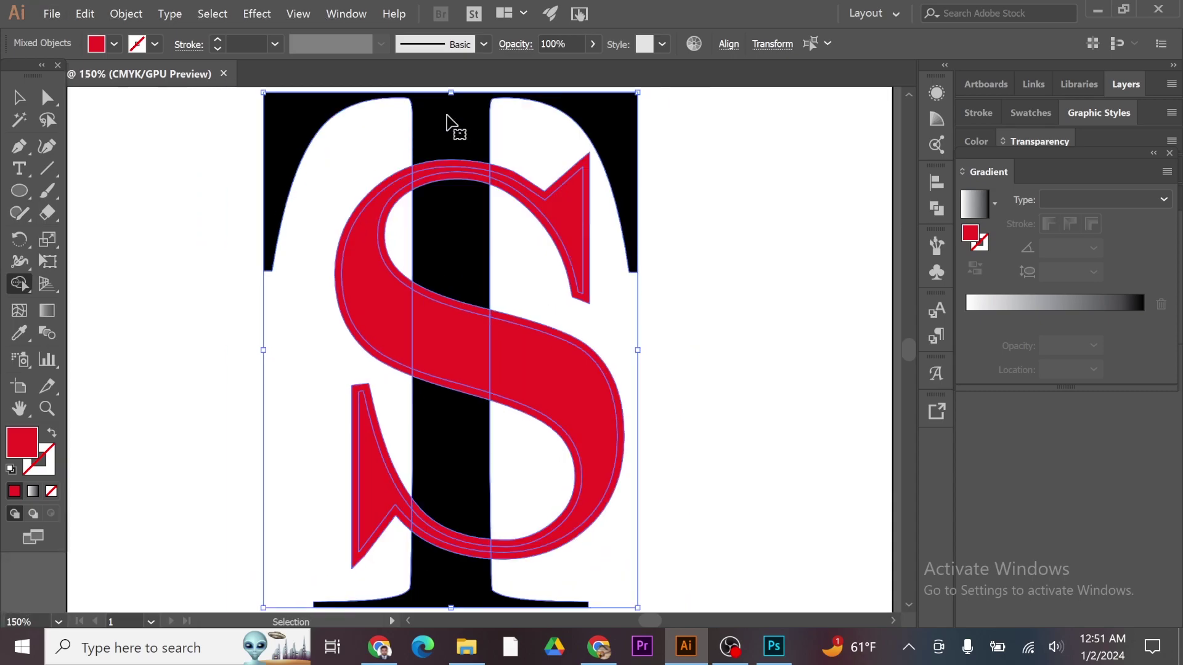
{"action": "key", "text": "shift+m"}
{"action": "left_click", "coordinate": [405, 183], "text": "alt"}
{"action": "left_click", "coordinate": [507, 176], "text": "alt"}
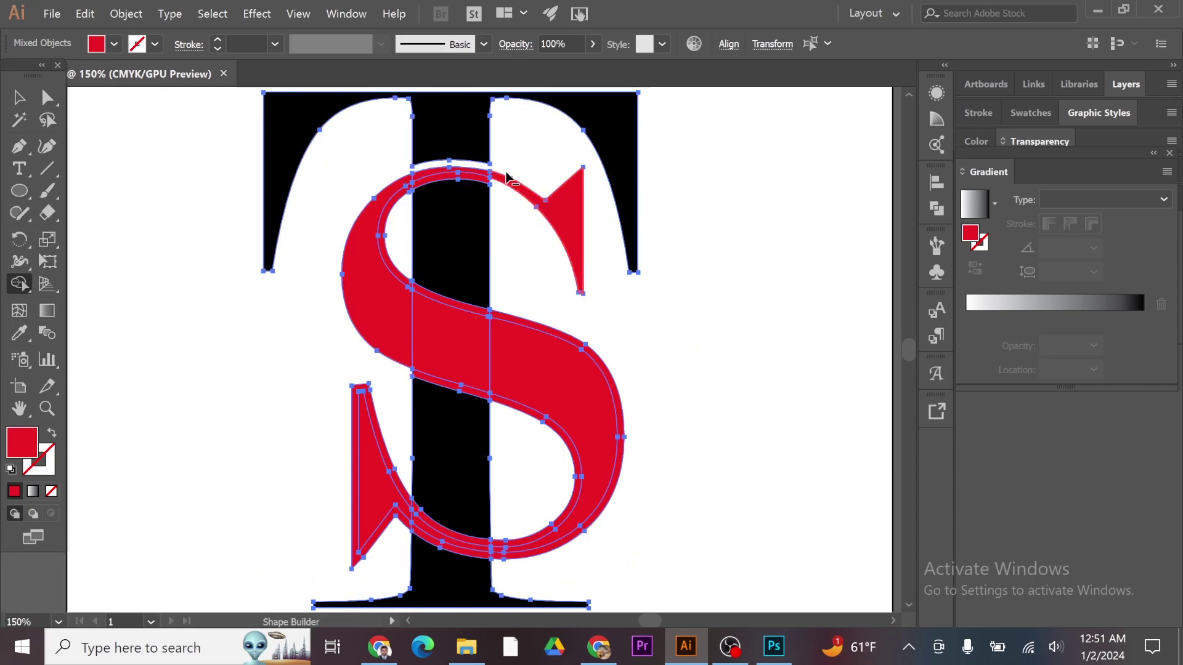
{"action": "left_click", "coordinate": [385, 234], "text": "alt"}
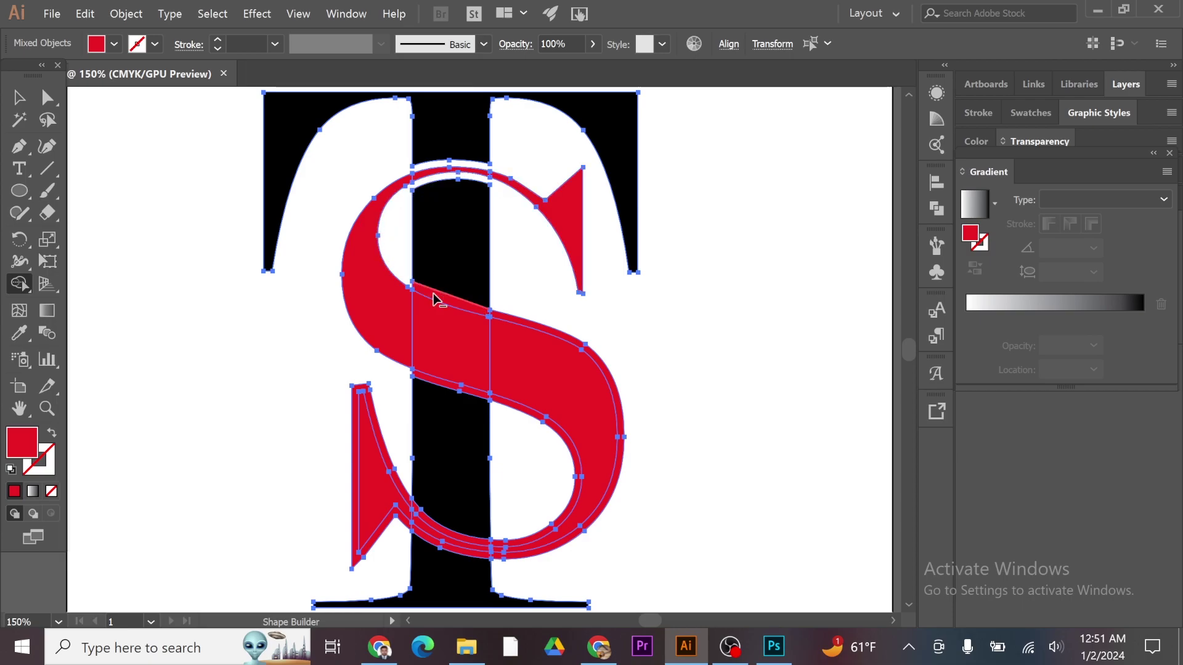
Cut white gaps across the T's stem at the S's middle and bottom, clearing remaining bands and slivers.
{"action": "left_click", "coordinate": [476, 308], "text": "alt"}
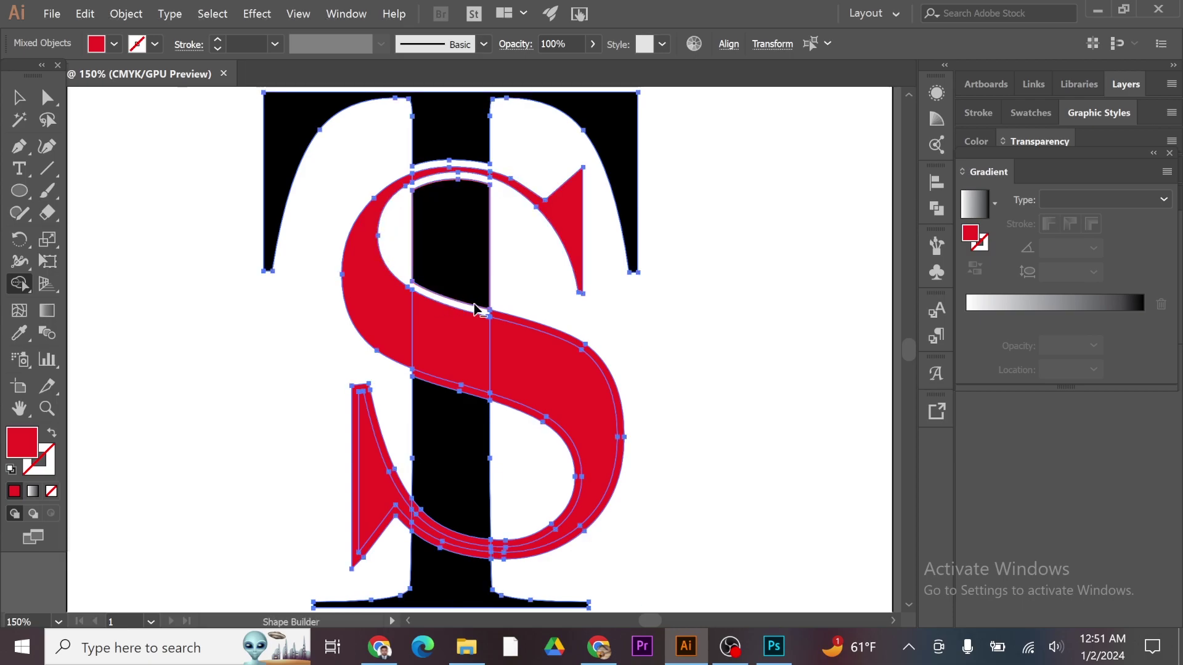
{"action": "left_click", "coordinate": [527, 426], "text": "alt"}
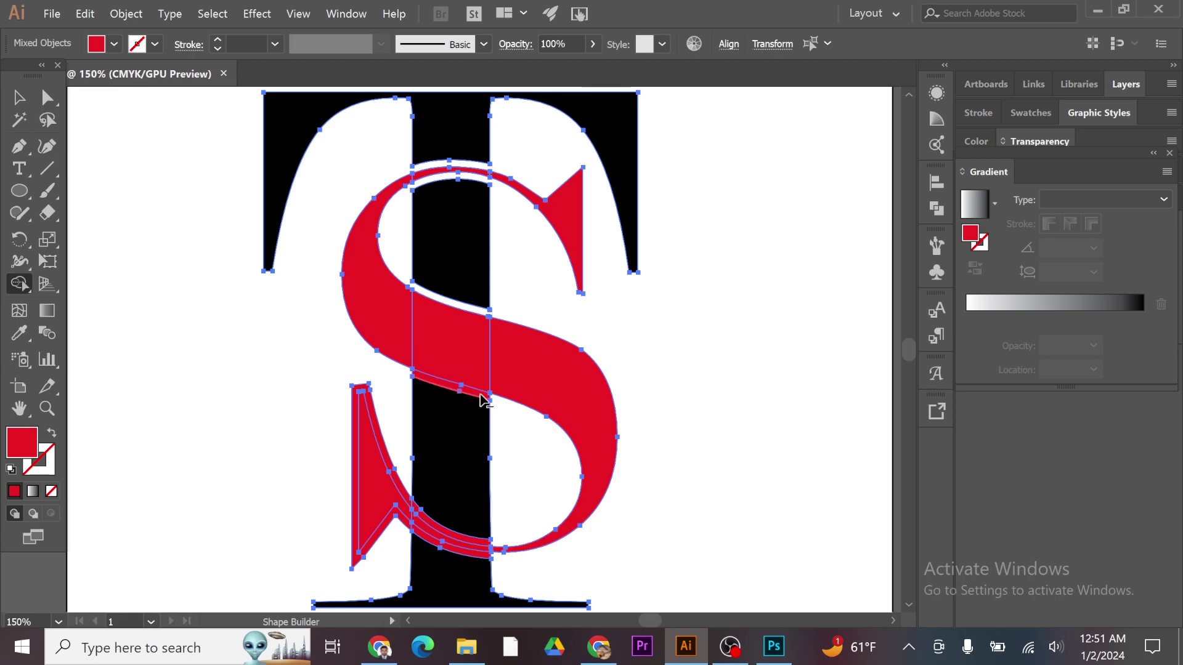
{"action": "left_click", "coordinate": [478, 394], "text": "alt"}
{"action": "left_click", "coordinate": [404, 492], "text": "alt"}
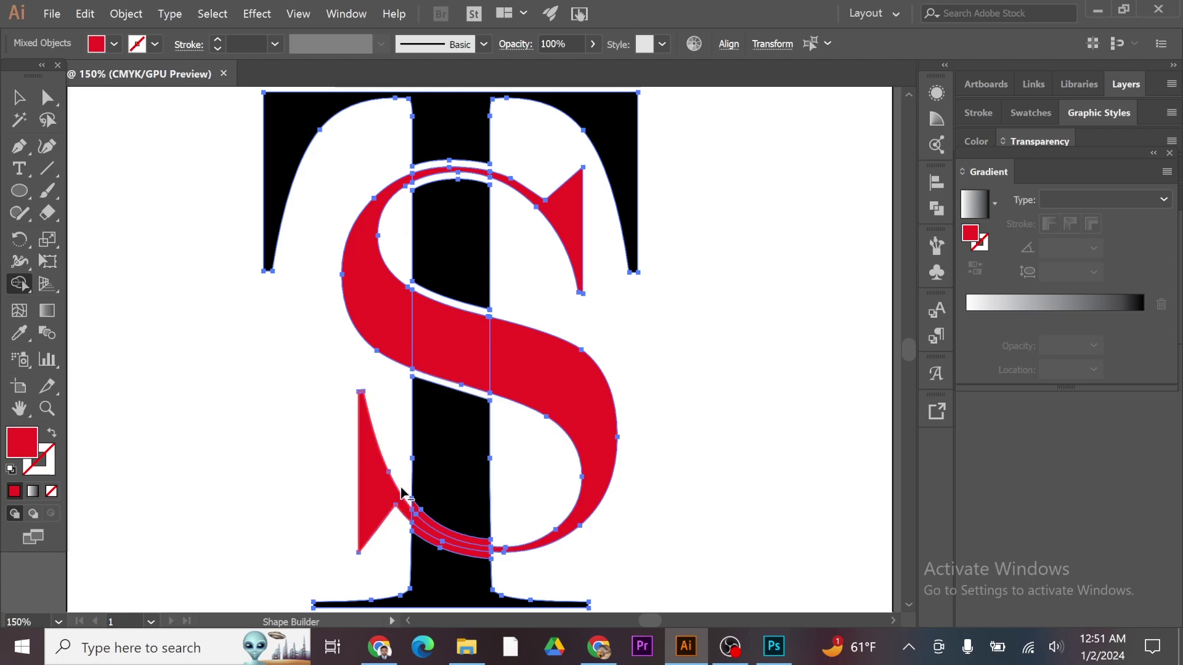
{"action": "left_click", "coordinate": [424, 537], "text": "alt"}
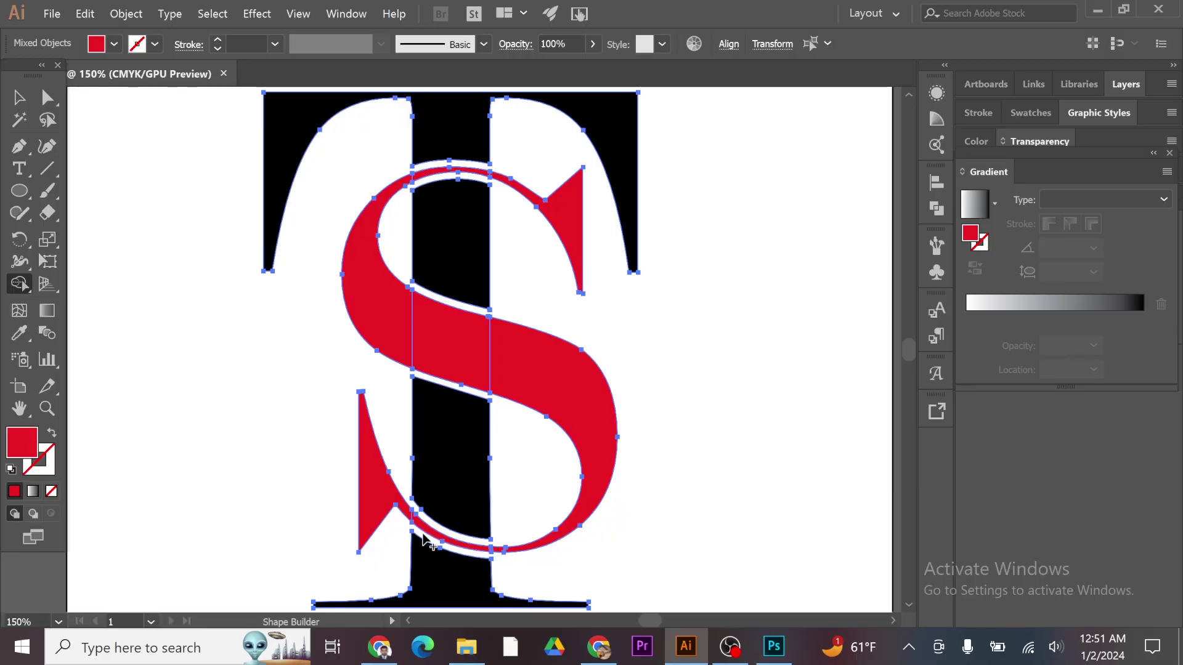
{"action": "key", "text": "v"}
{"action": "key", "text": "ctrl+minus"}
{"action": "key", "text": "ctrl+minus"}
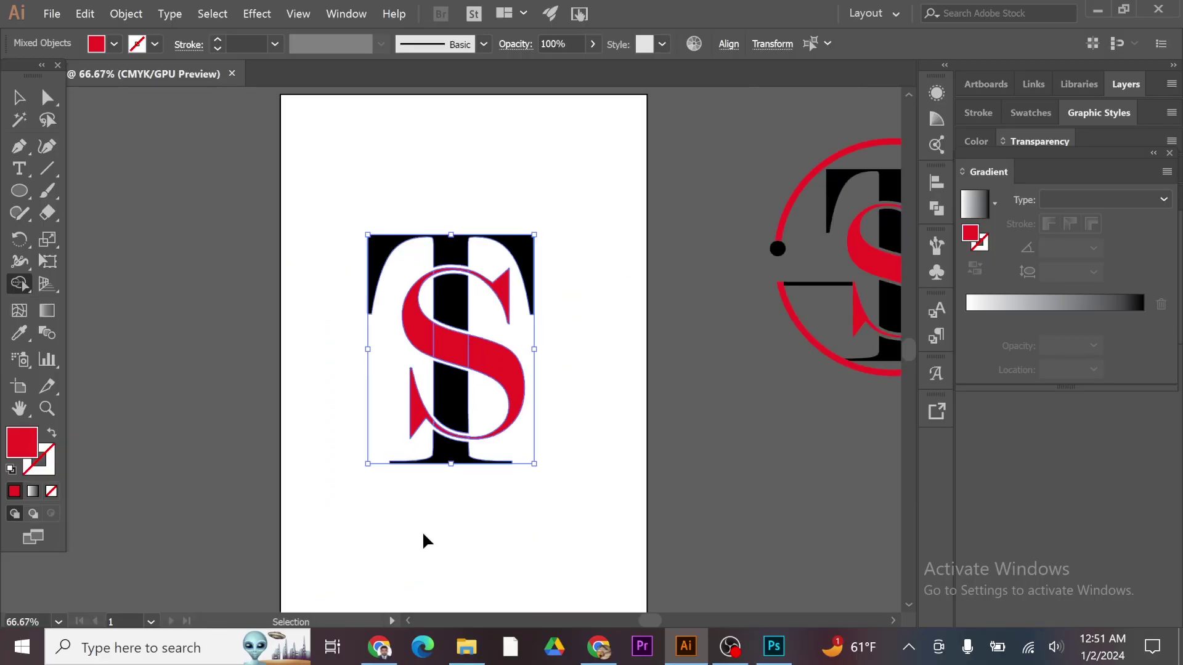
{"action": "key", "text": "shift+m"}
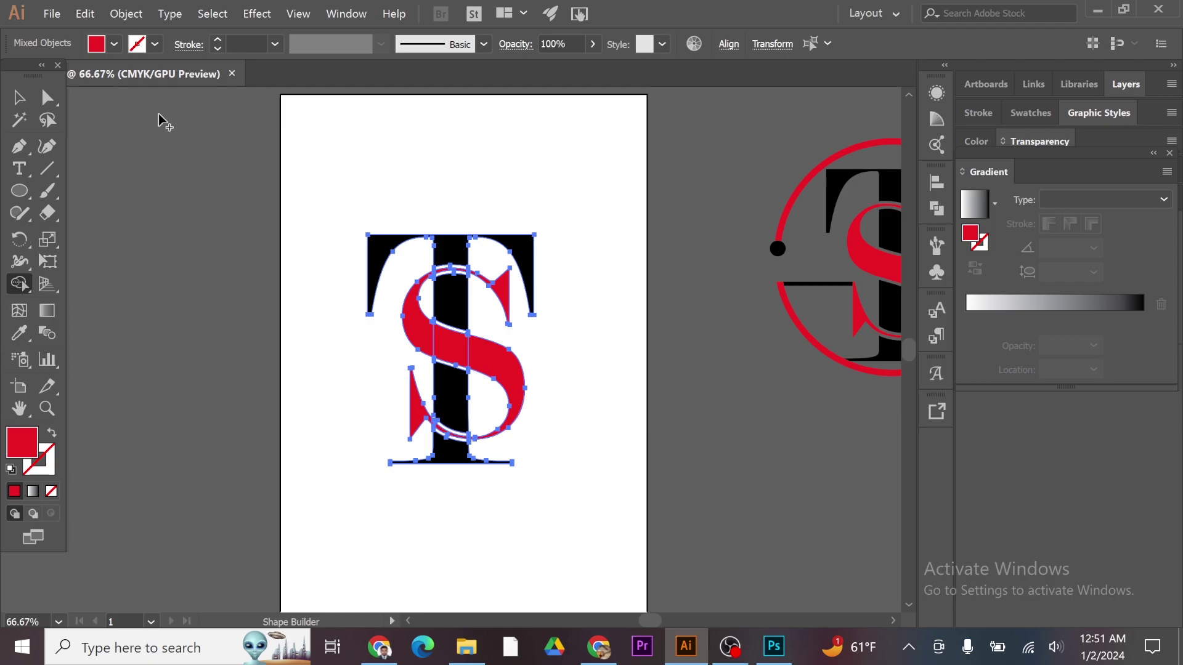
{"action": "key", "text": "v"}
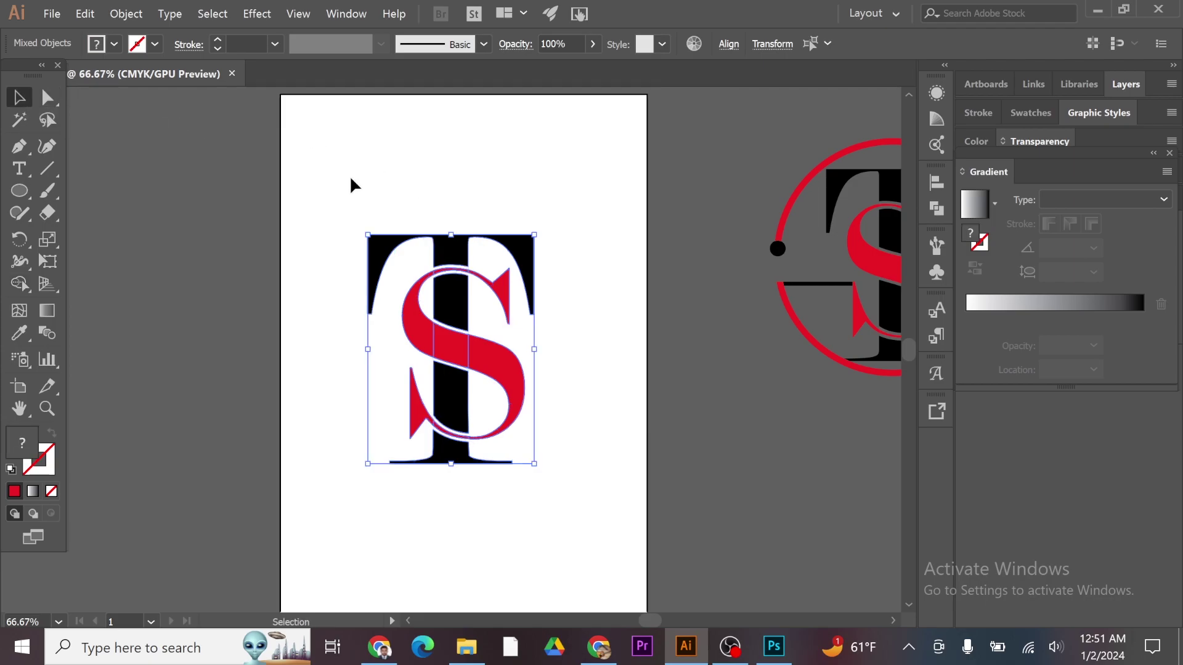
{"action": "left_click", "coordinate": [351, 180]}
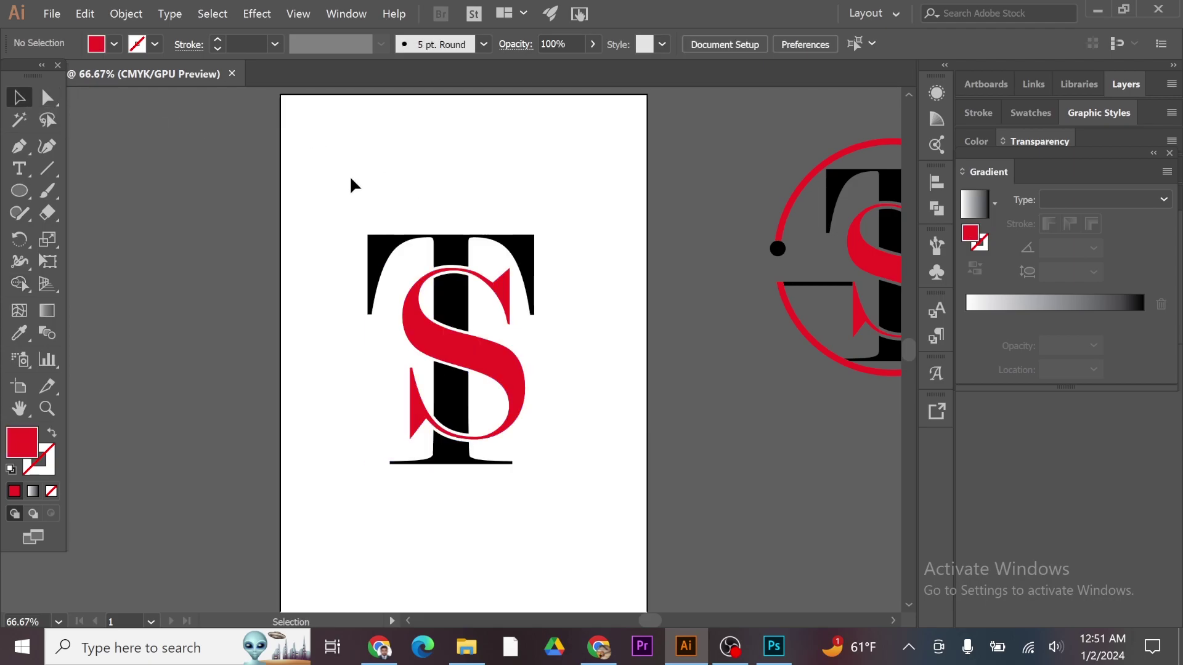
Draw a red 10 pt stroke-only circle around the monogram, centred on the S.
{"action": "left_click", "coordinate": [20, 195]}
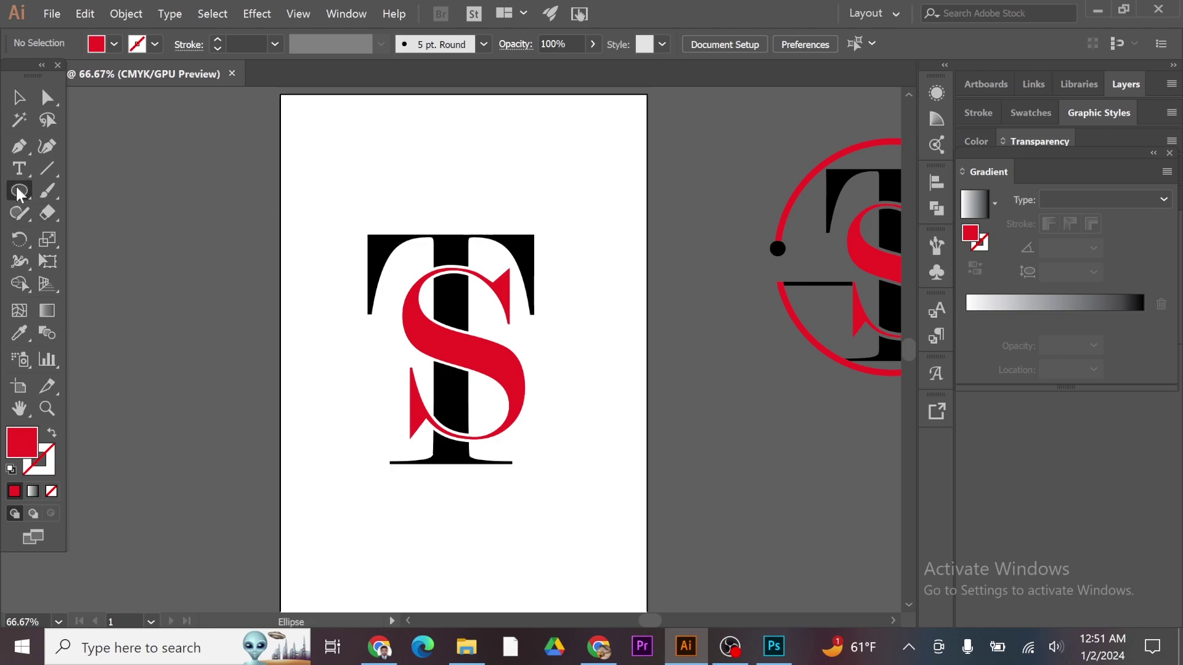
{"action": "left_click", "coordinate": [52, 431]}
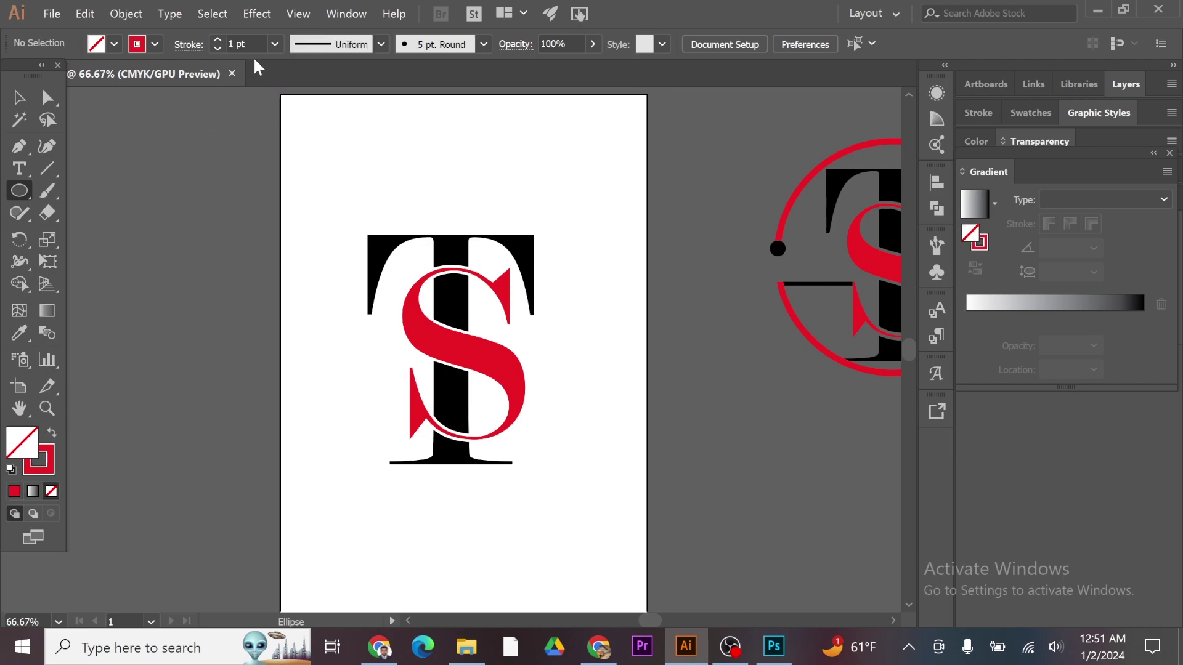
{"action": "double_click", "coordinate": [238, 44]}
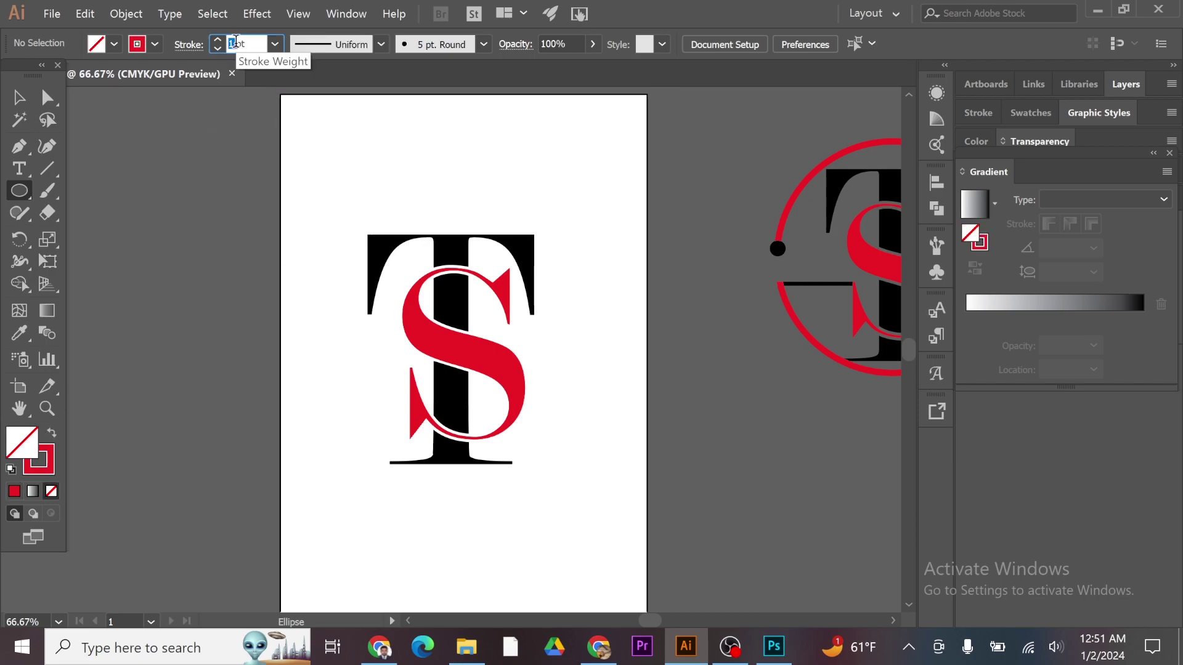
{"action": "type", "text": "1"}
{"action": "key", "text": "Return"}
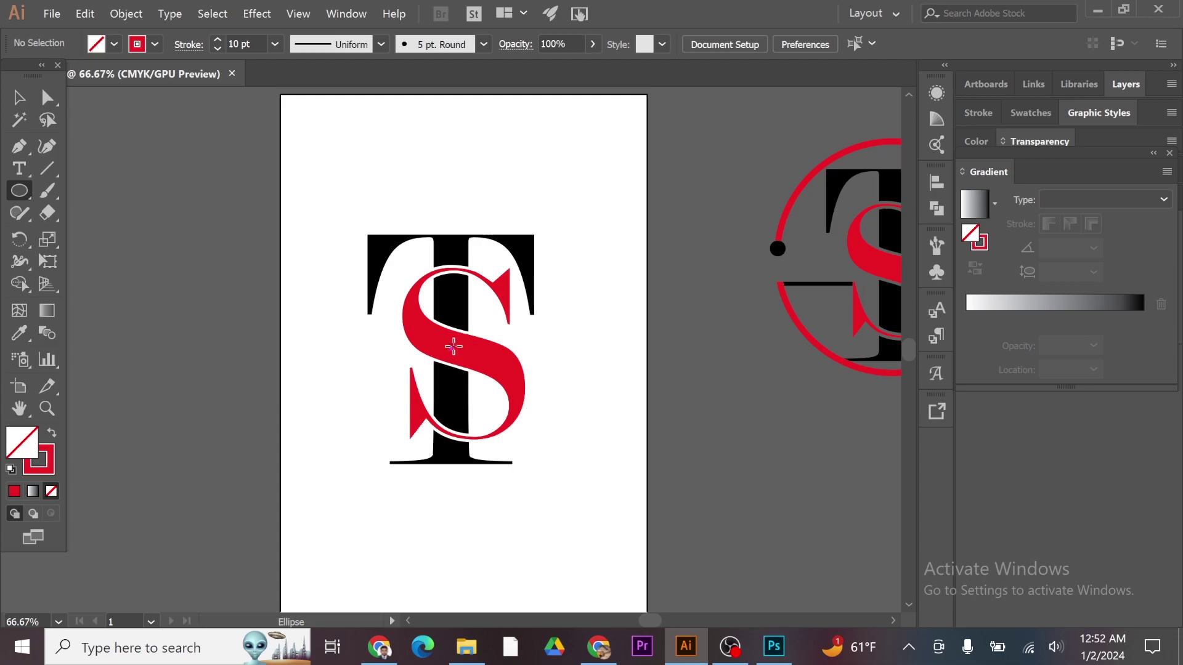
{"action": "left_click_drag", "start_coordinate": [454, 346], "coordinate": [597, 438]}
{"action": "key", "text": "v"}
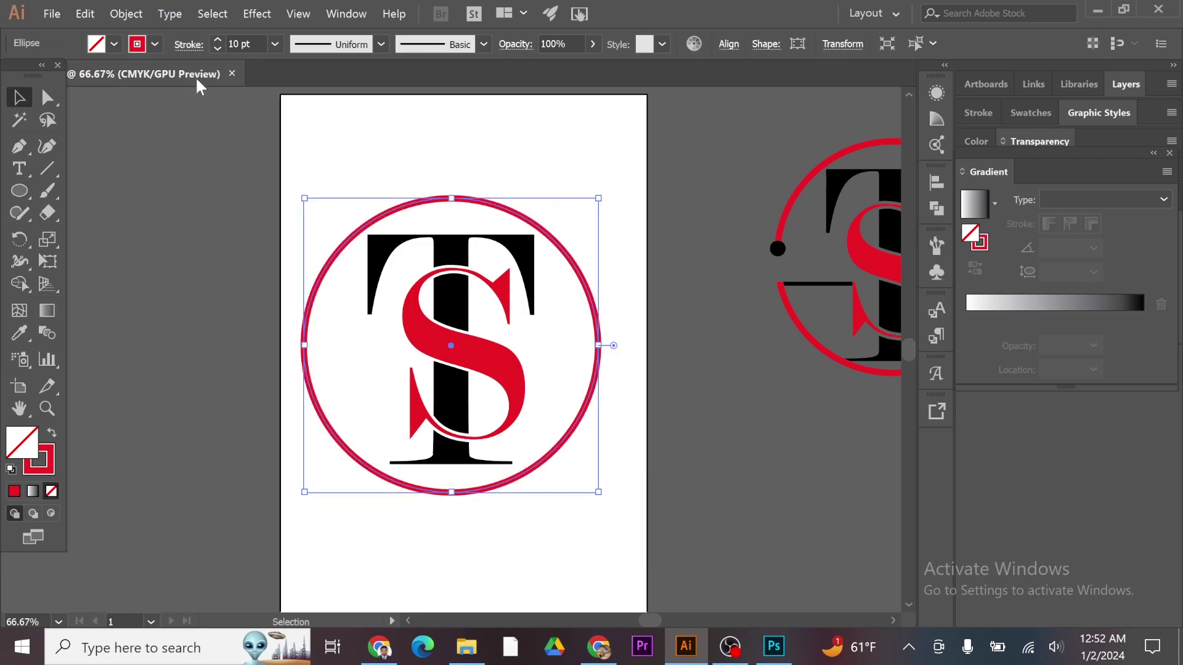
{"action": "left_click", "coordinate": [216, 128]}
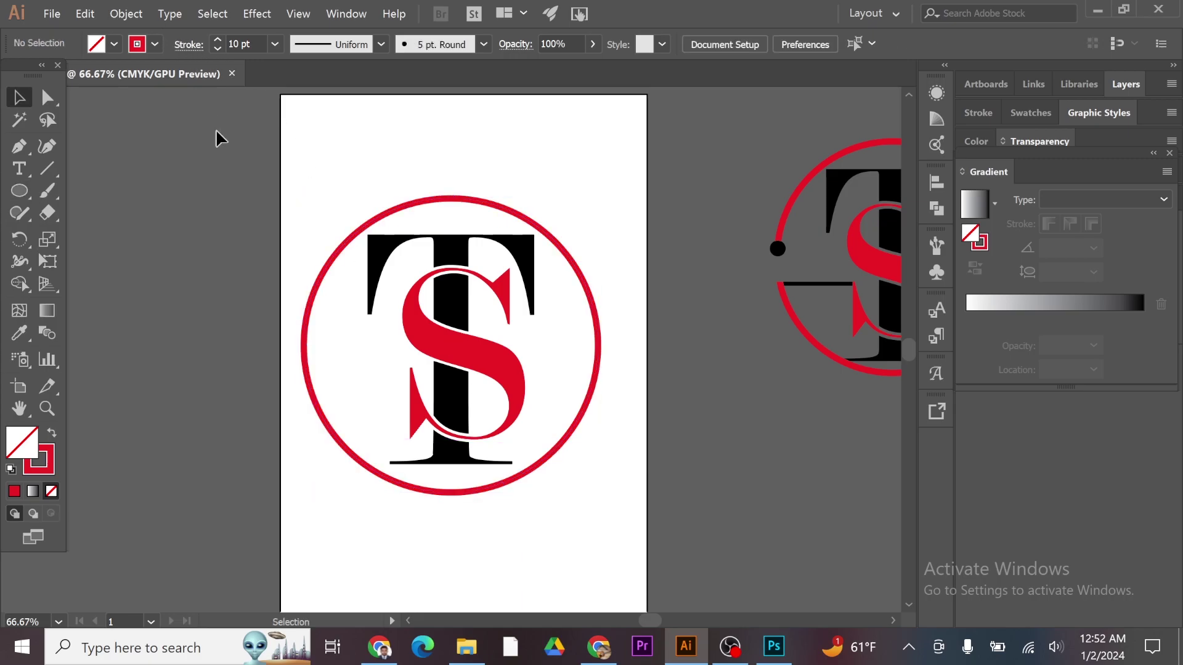
Expand the circle's stroke into a filled ring with Object > Expand.
{"action": "left_click", "coordinate": [326, 272]}
{"action": "left_click", "coordinate": [137, 15]}
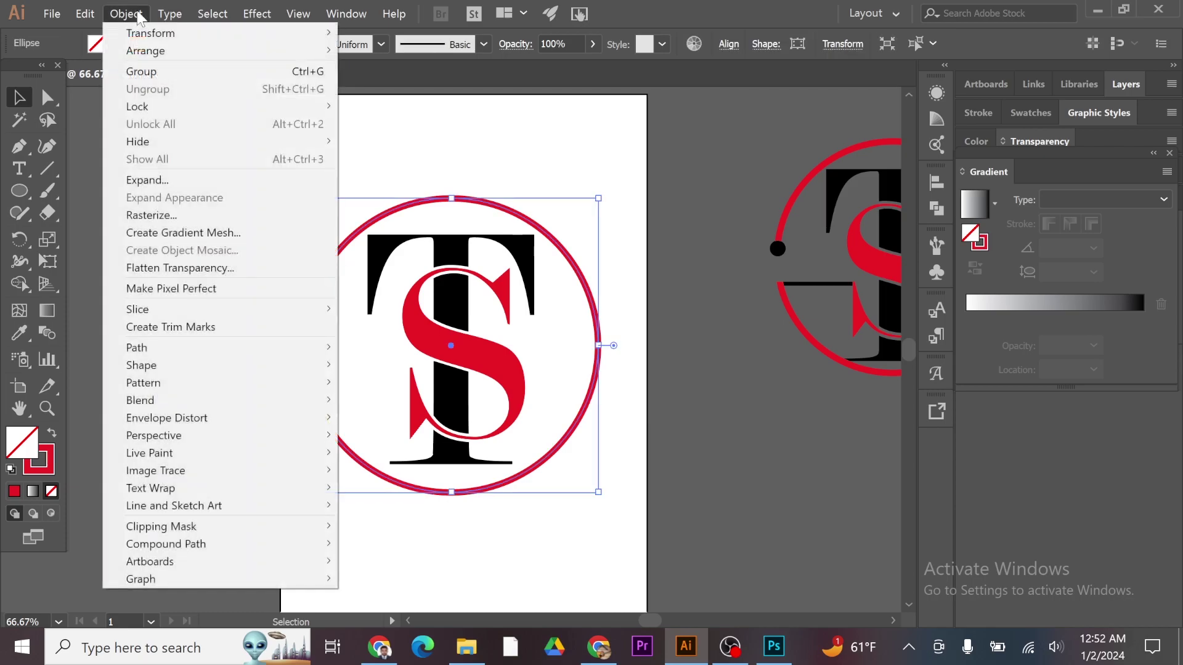
{"action": "left_click", "coordinate": [159, 180]}
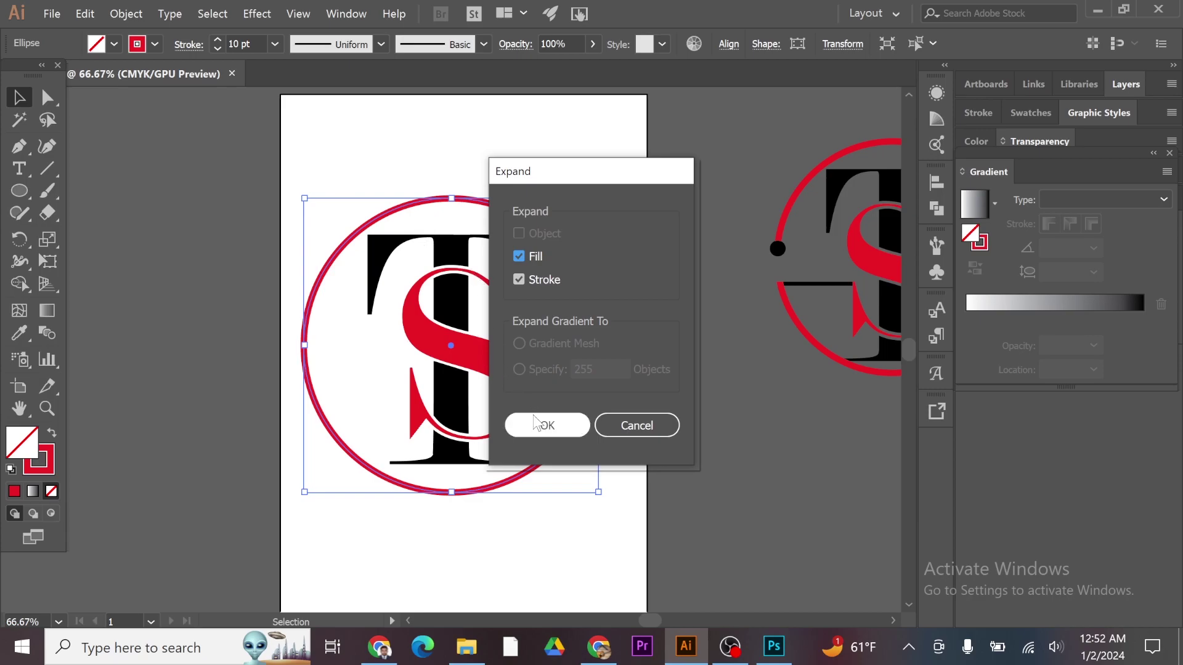
{"action": "left_click", "coordinate": [535, 424]}
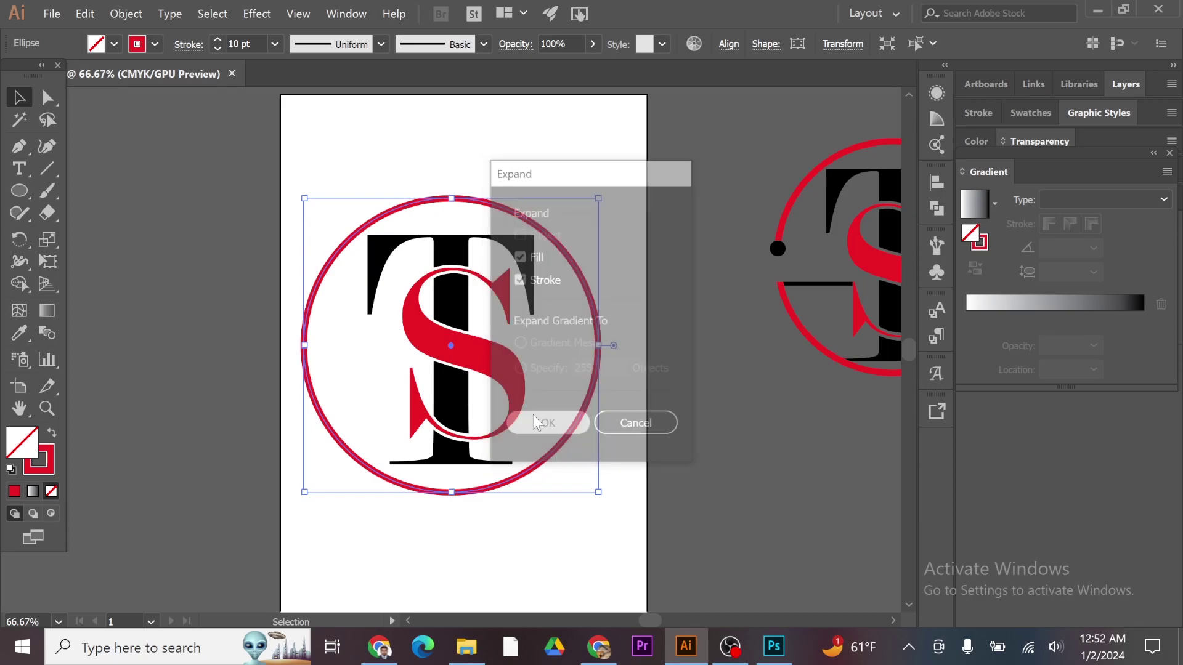
{"action": "left_click", "coordinate": [455, 116]}
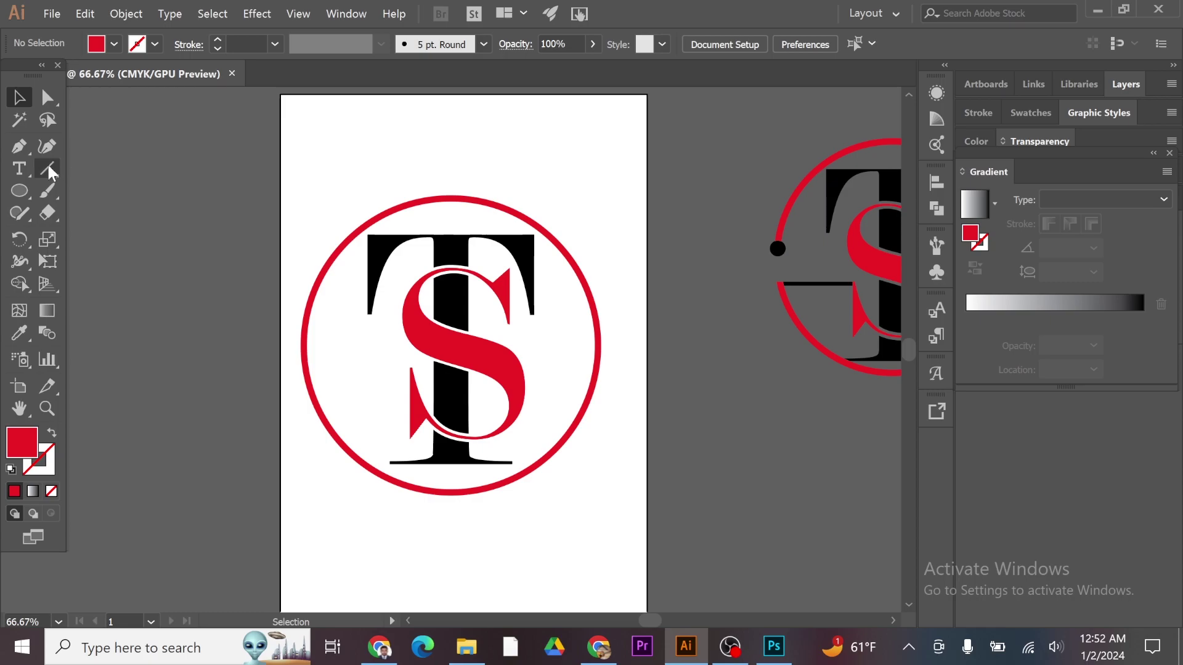
Draw a thin black horizontal rectangle bar running right from the S across the ring.
{"action": "left_click", "coordinate": [24, 191]}
{"action": "left_click", "coordinate": [69, 190]}
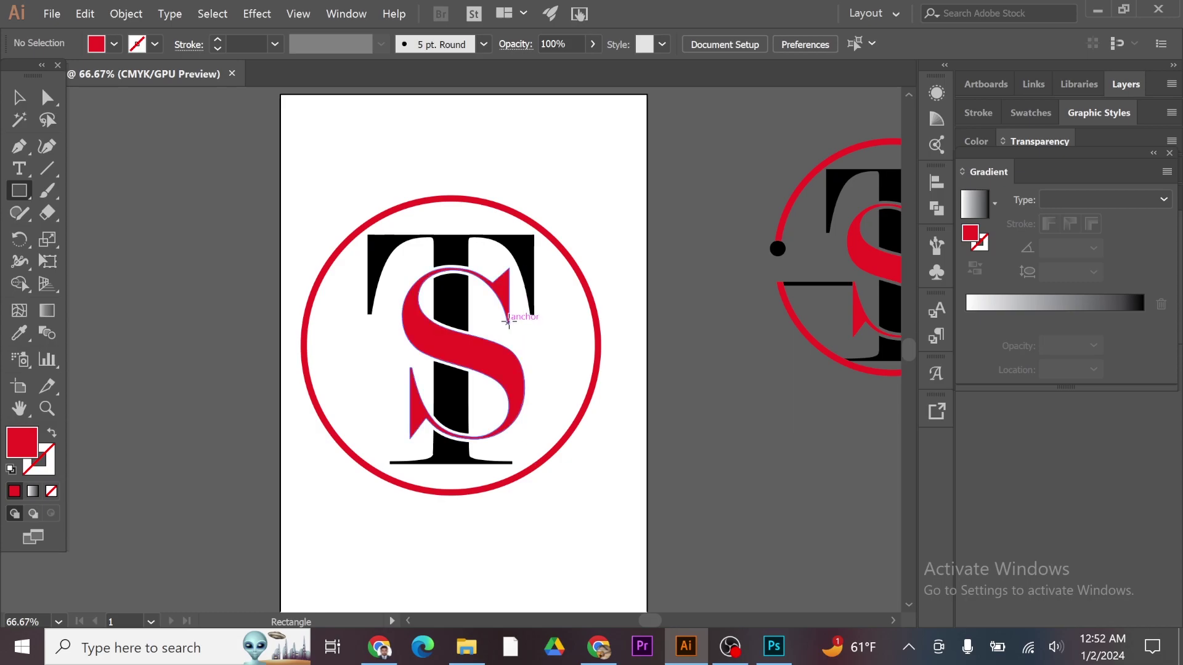
{"action": "left_click_drag", "start_coordinate": [507, 321], "coordinate": [622, 325]}
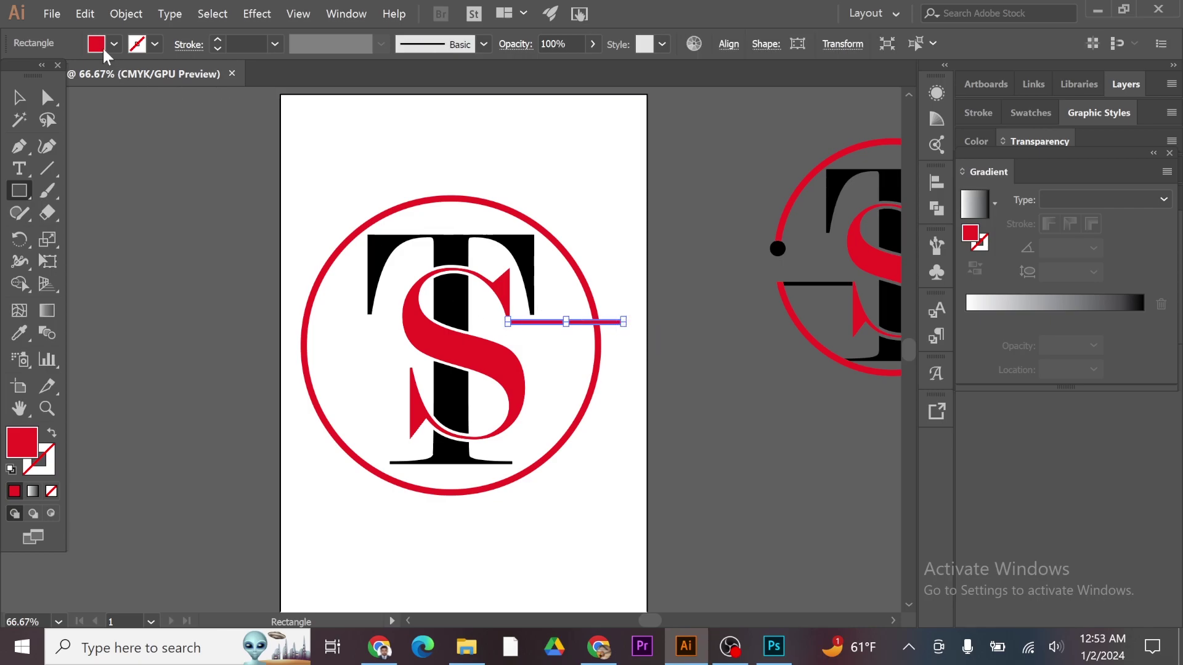
{"action": "left_click", "coordinate": [112, 44]}
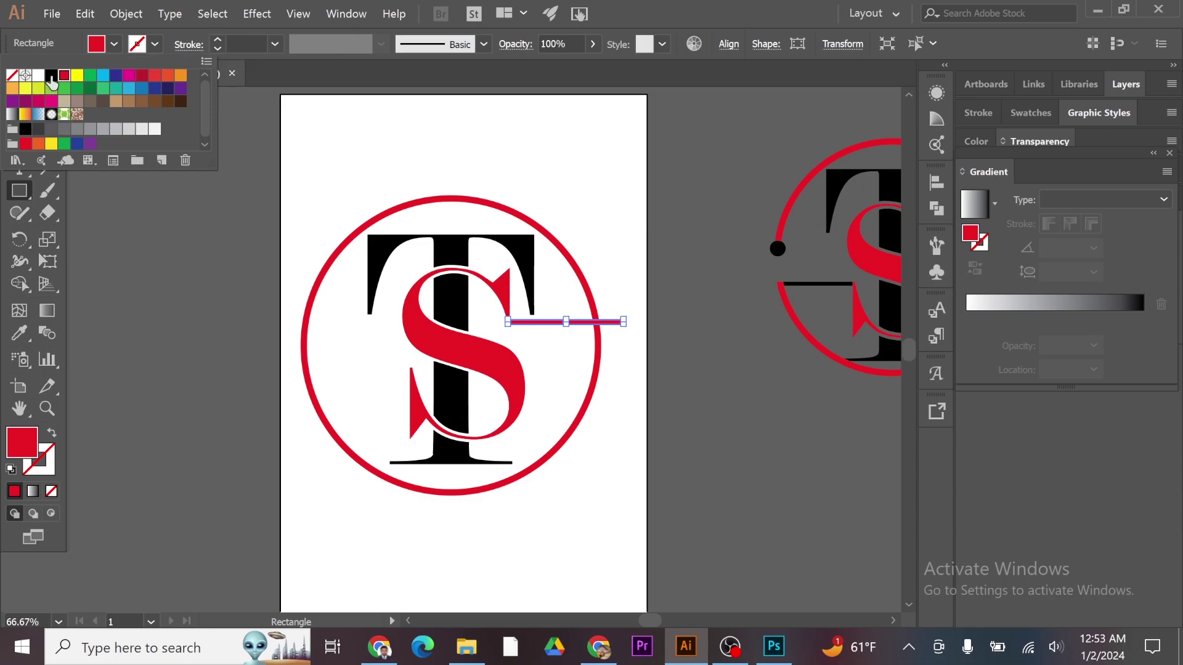
{"action": "left_click", "coordinate": [51, 76]}
{"action": "left_click", "coordinate": [244, 144]}
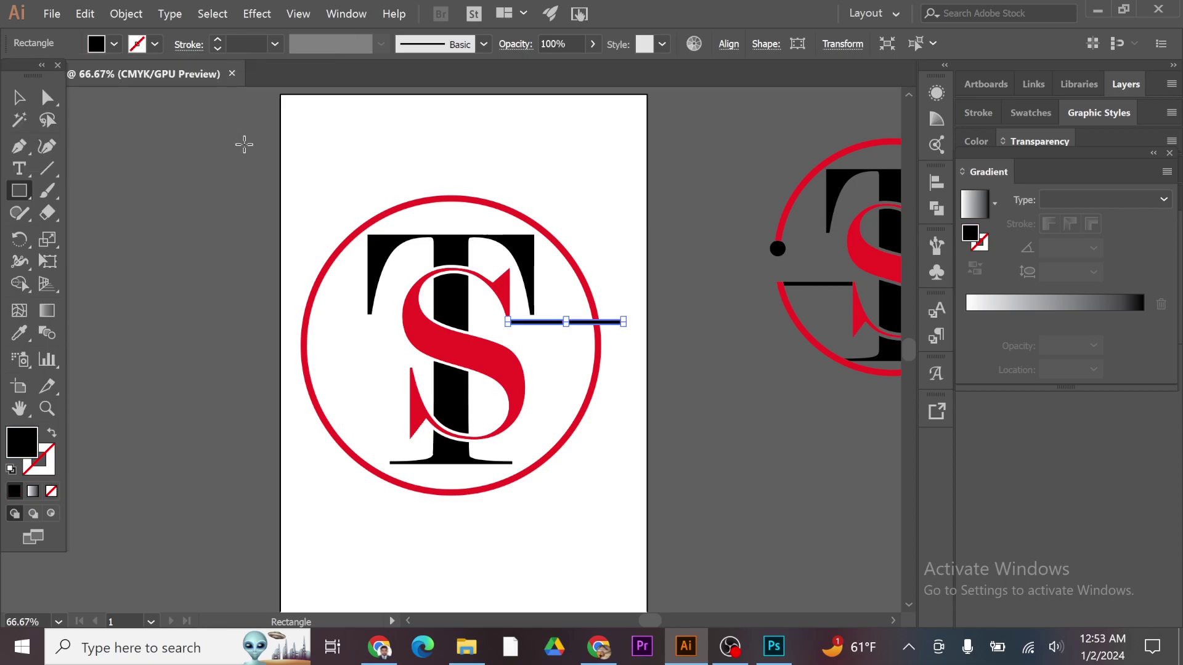
{"action": "left_click", "coordinate": [22, 100]}
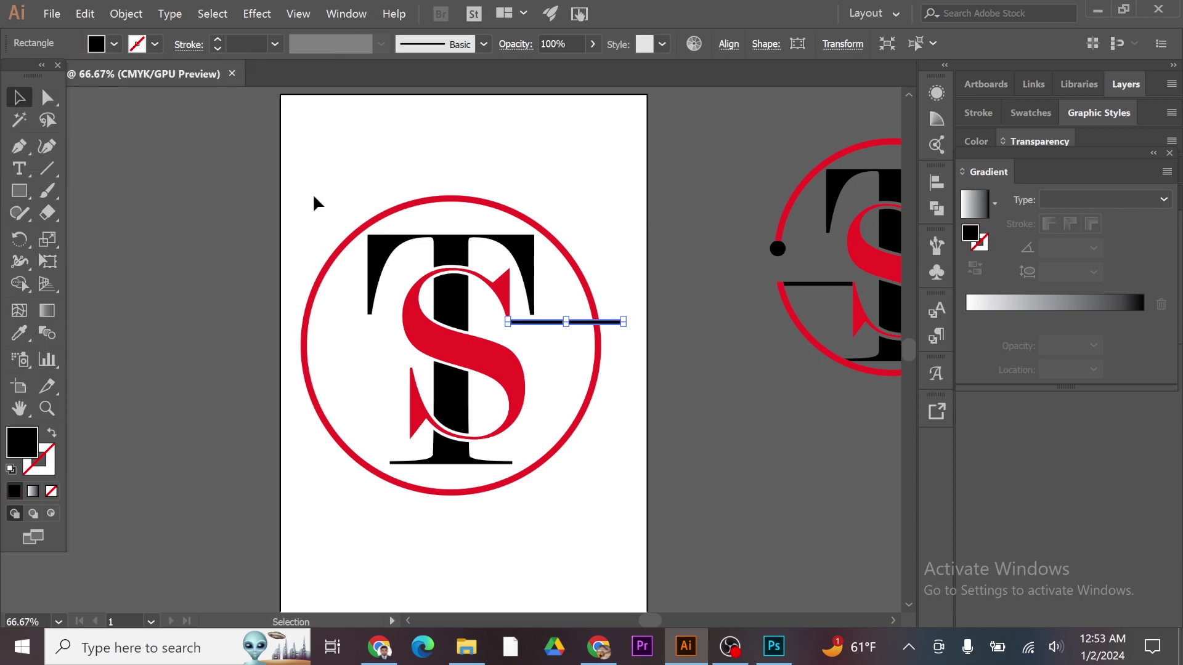
Duplicate the bar to the circle's left side, then copy a lower pair onto both sides.
{"action": "left_click_drag", "start_coordinate": [518, 324], "coordinate": [279, 325]}
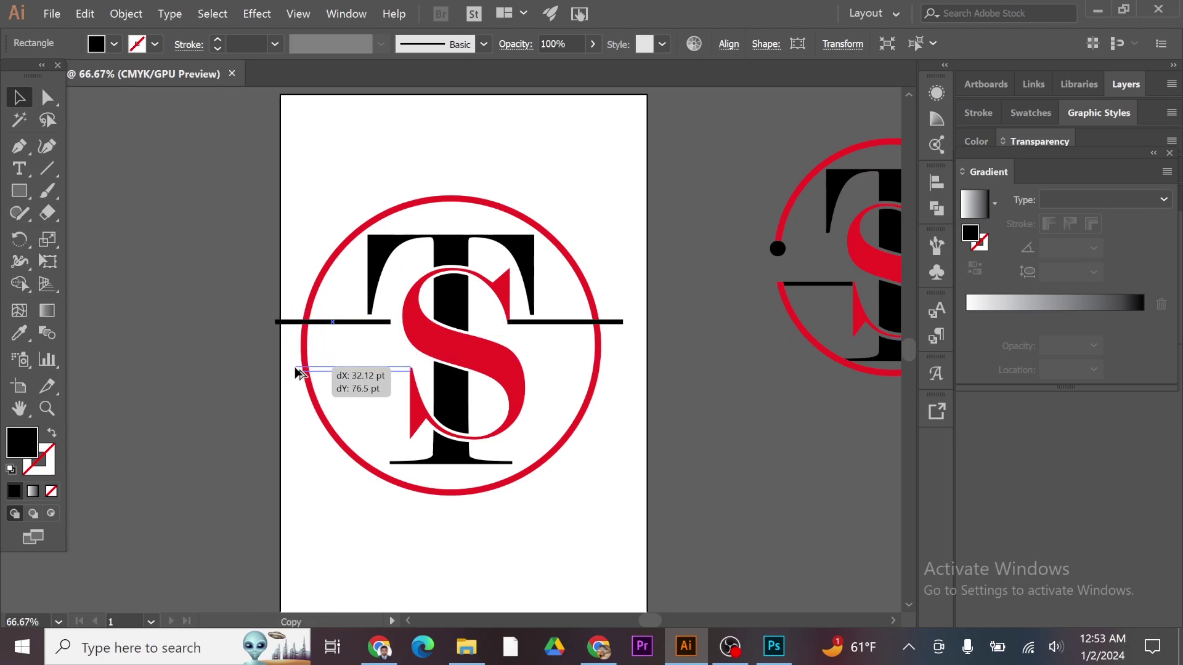
{"action": "left_click_drag", "start_coordinate": [296, 371], "coordinate": [298, 371]}
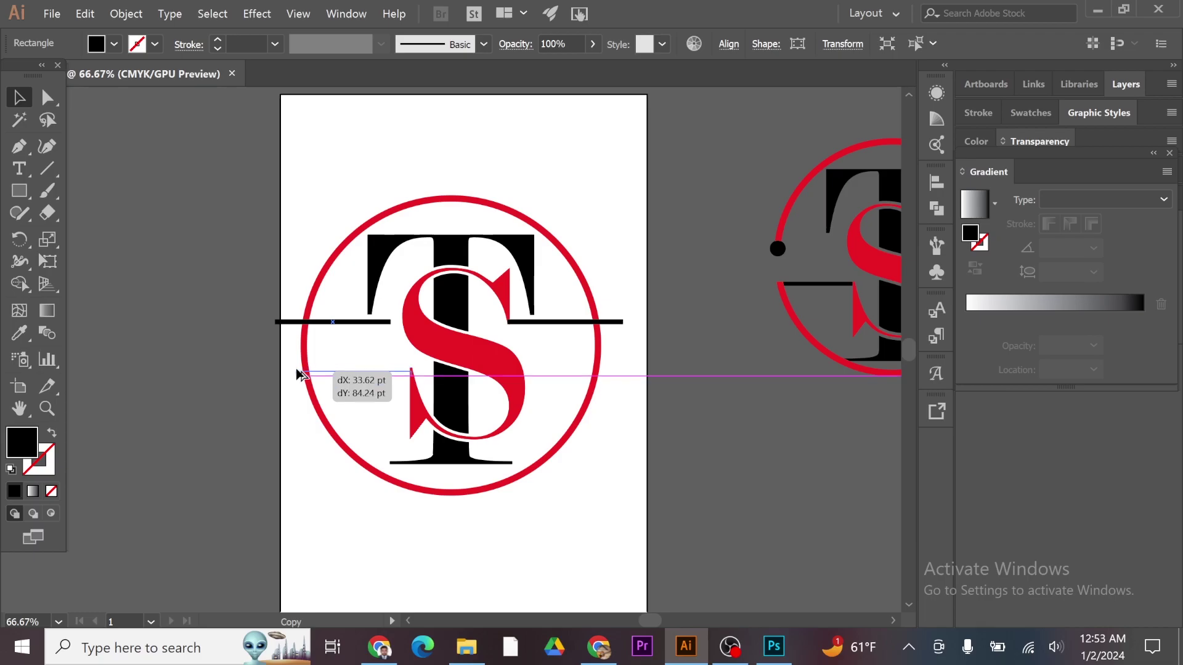
{"action": "left_click_drag", "start_coordinate": [297, 371], "coordinate": [579, 362]}
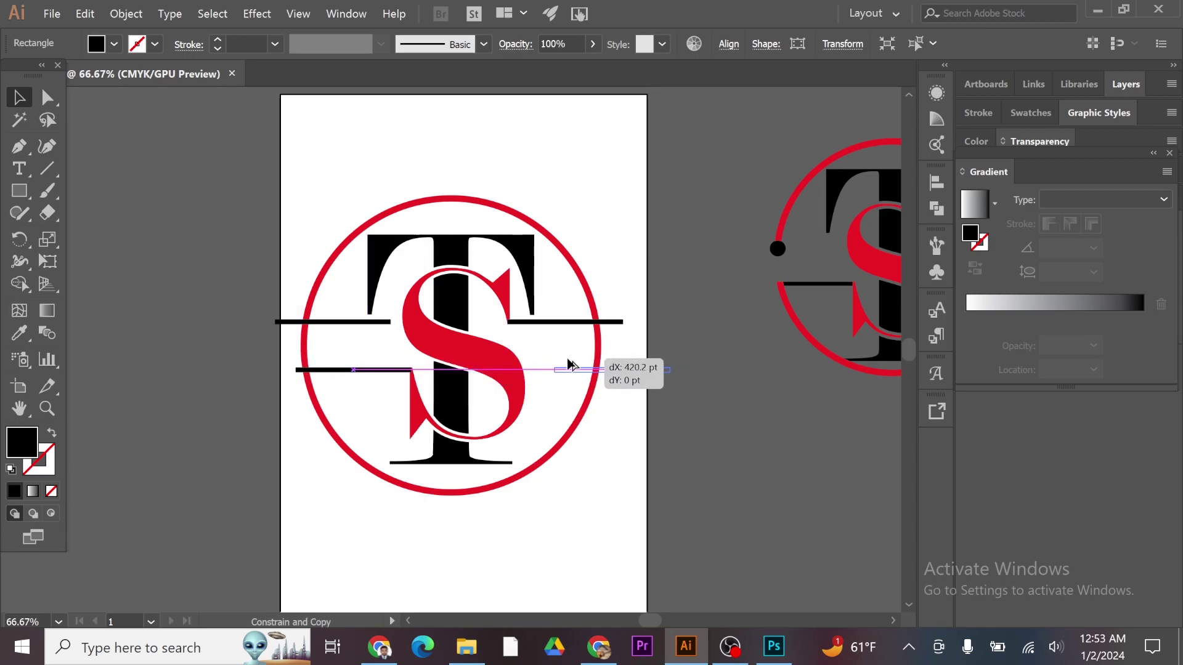
{"action": "left_click_drag", "start_coordinate": [579, 362], "coordinate": [569, 364]}
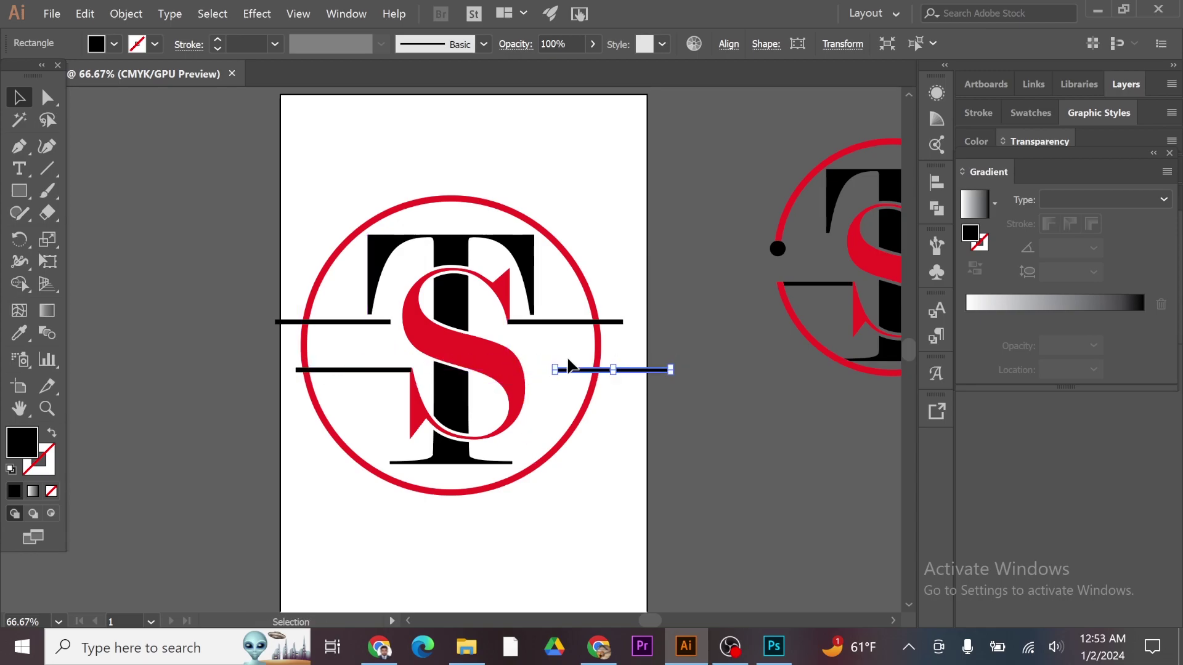
Select everything and use Shape Builder to erase extra bar pieces and ring arcs on both sides.
{"action": "key", "text": "ctrl+a"}
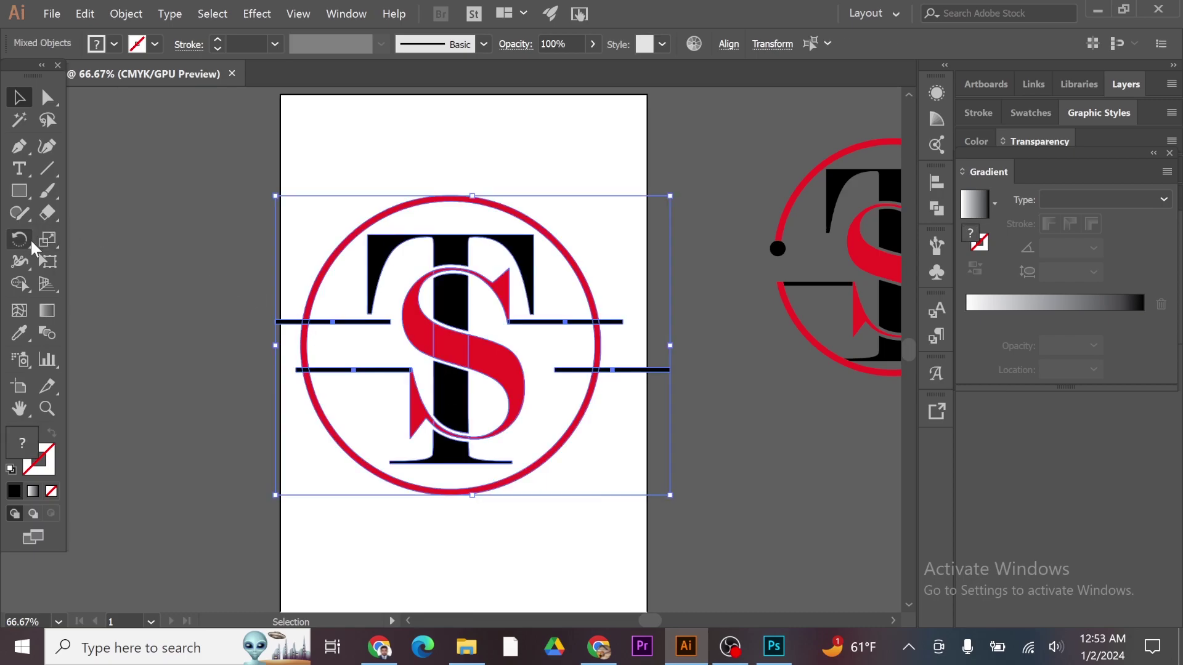
{"action": "left_click", "coordinate": [24, 275]}
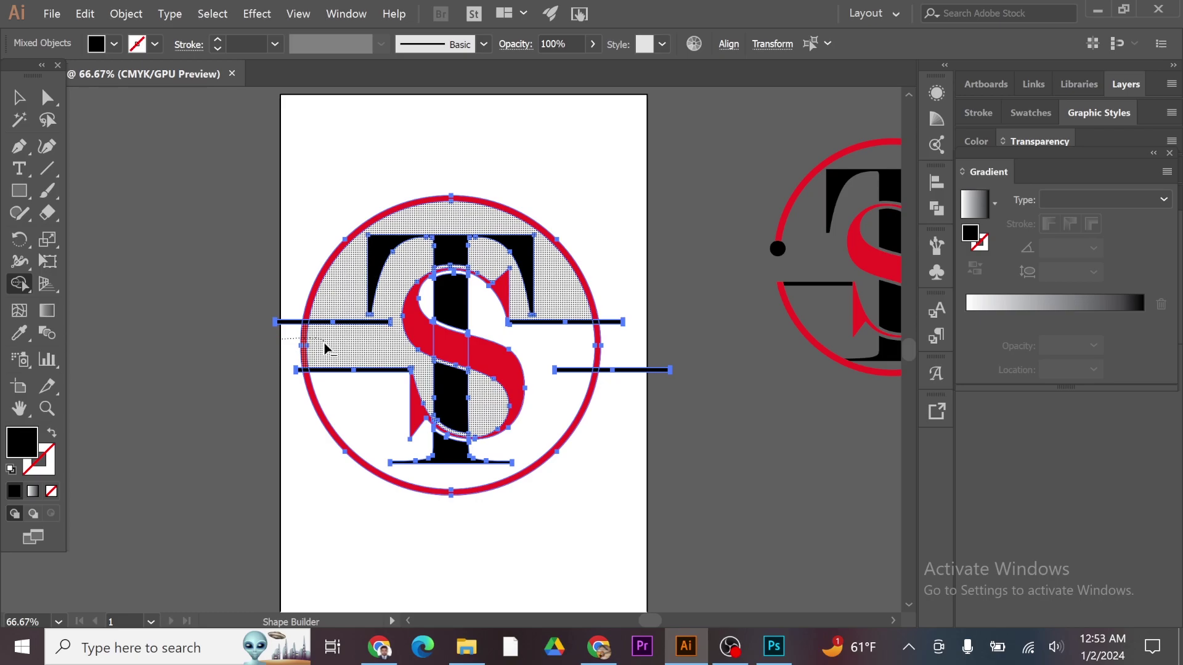
{"action": "left_click", "coordinate": [325, 347]}
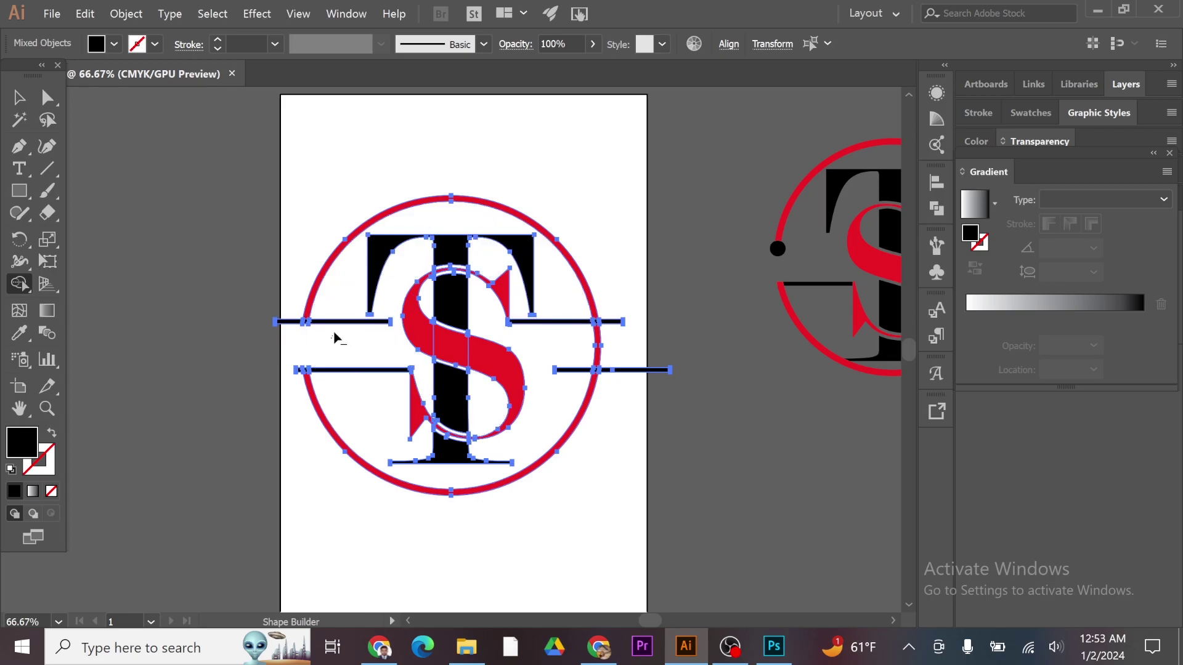
{"action": "left_click", "coordinate": [338, 321], "text": "alt"}
{"action": "left_click_drag", "start_coordinate": [288, 338], "coordinate": [285, 304]}
{"action": "mouse_move", "coordinate": [619, 302]}
{"action": "left_mouse_down"}
{"action": "mouse_move", "coordinate": [601, 351]}
{"action": "mouse_move", "coordinate": [612, 394]}
{"action": "left_mouse_up"}
{"action": "key", "text": "ctrl+plus"}
{"action": "key", "text": "ctrl+plus"}
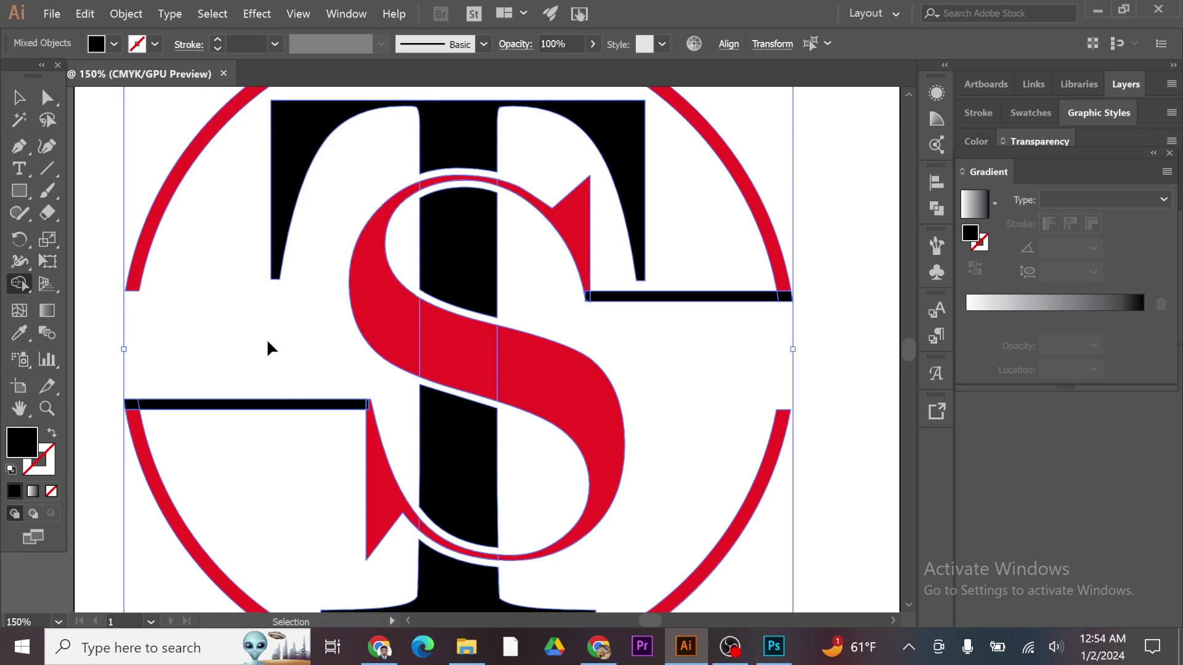
{"action": "key", "text": "ctrl+minus"}
{"action": "left_click", "coordinate": [18, 97]}
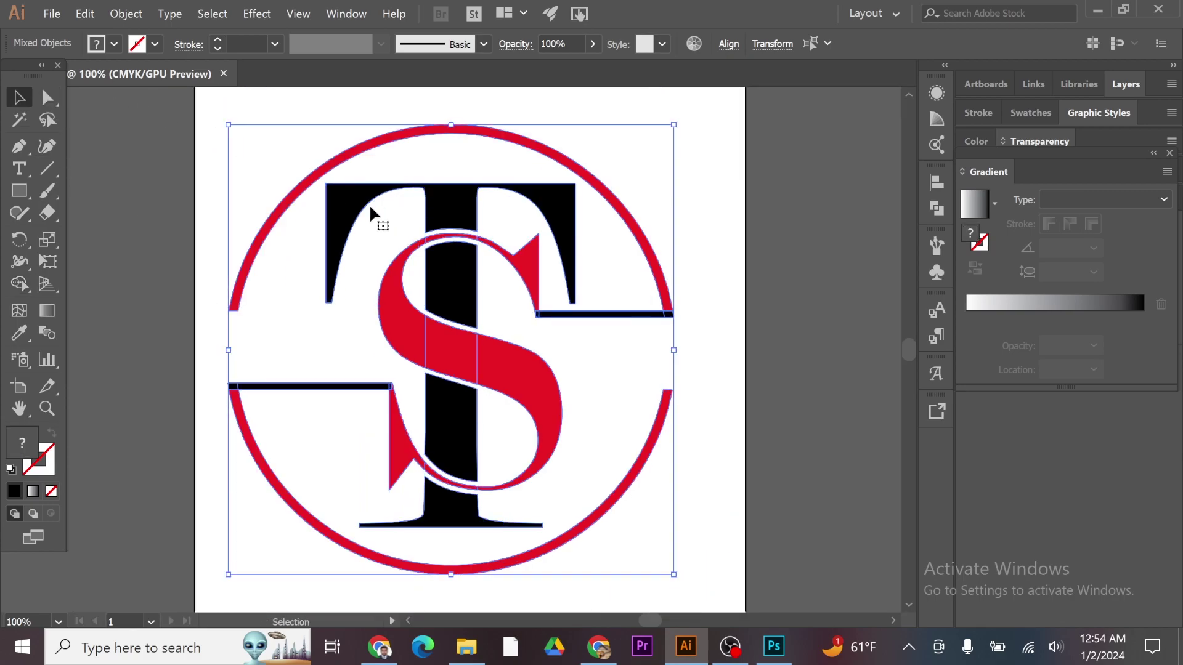
{"action": "left_click", "coordinate": [727, 290]}
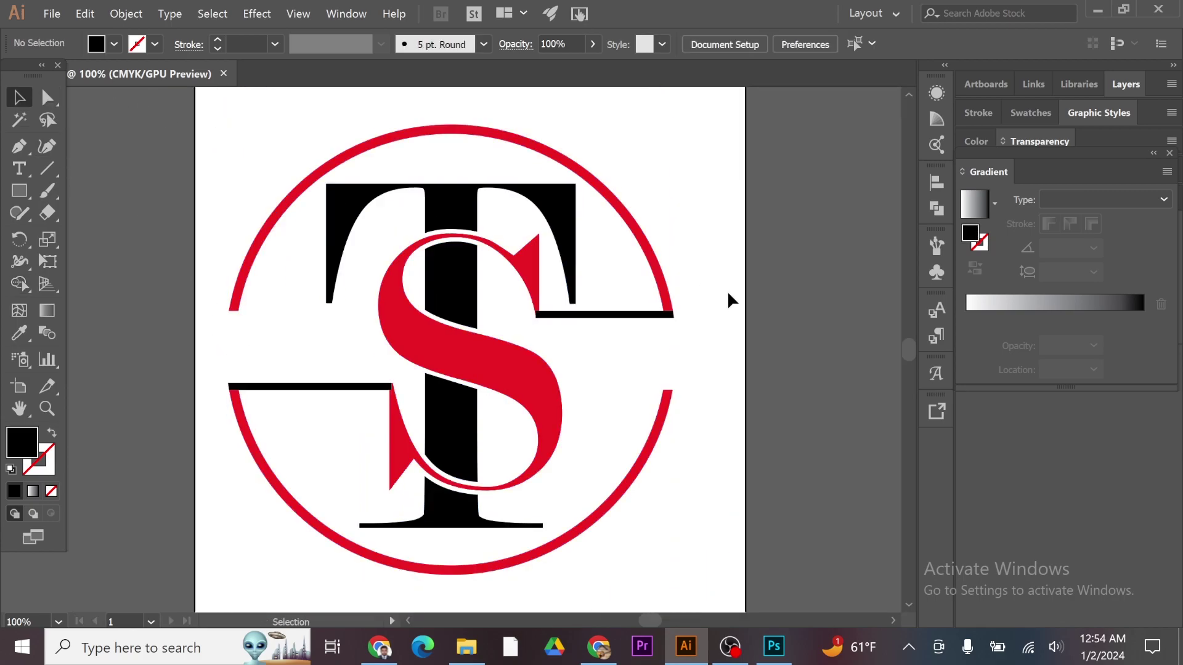
Send the right and then the left black bar to the back, behind ring and letters.
{"action": "left_click", "coordinate": [644, 317]}
{"action": "right_click", "coordinate": [644, 319]}
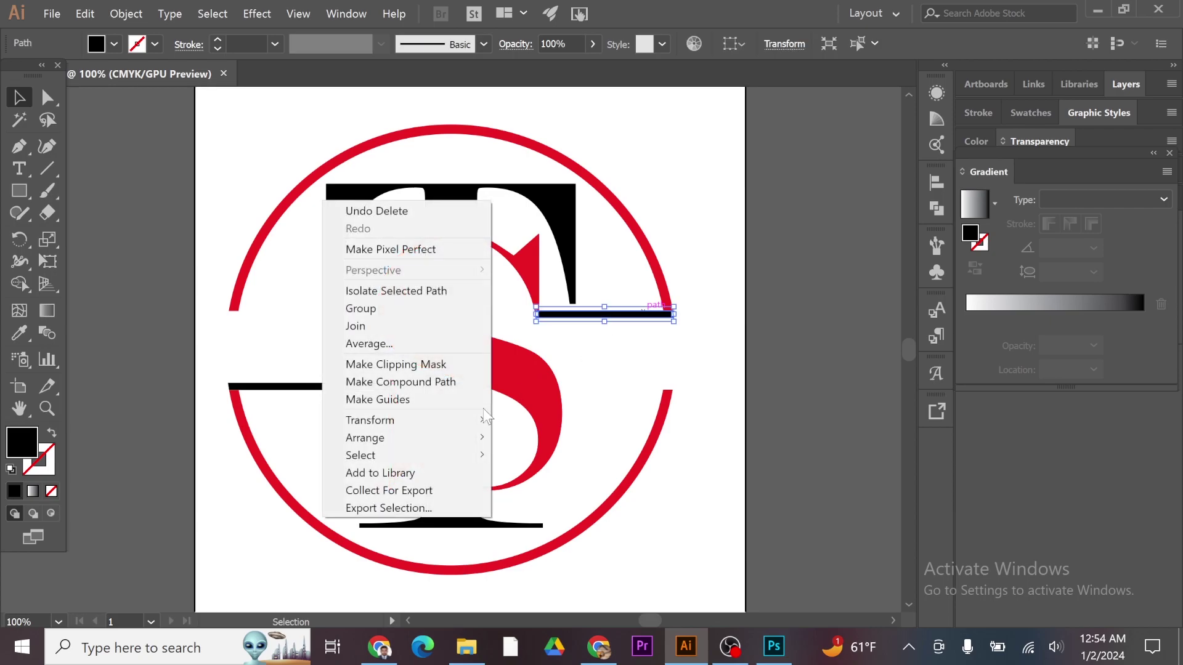
{"action": "mouse_move", "coordinate": [404, 438]}
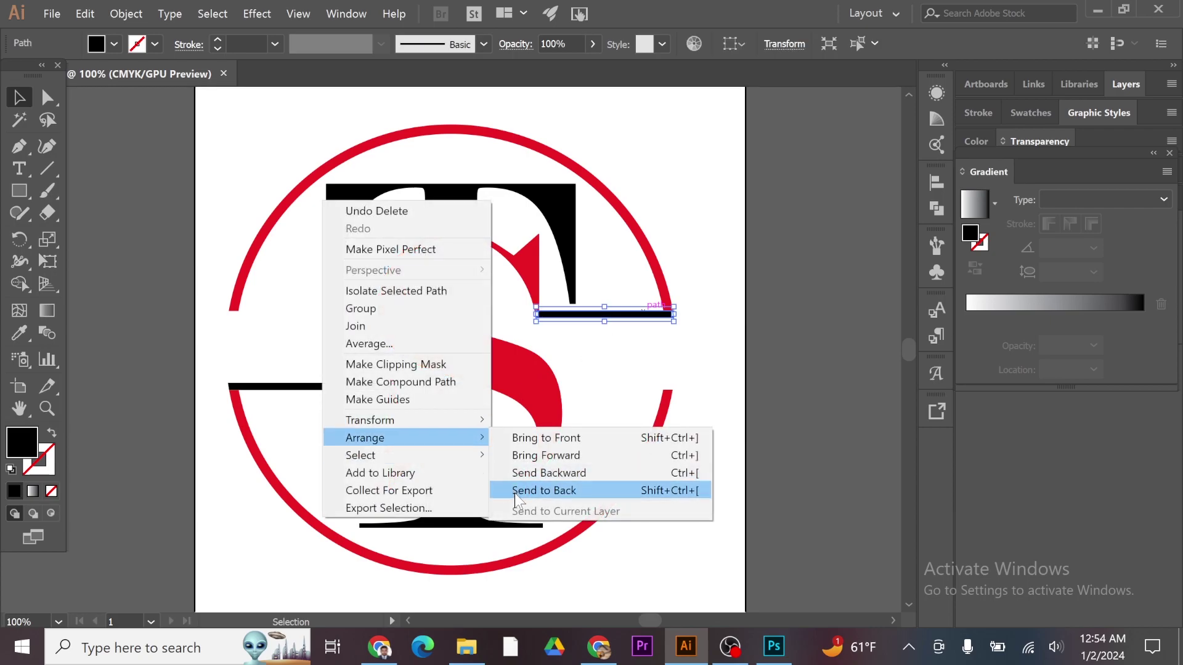
{"action": "left_click", "coordinate": [515, 491]}
{"action": "left_click", "coordinate": [689, 360]}
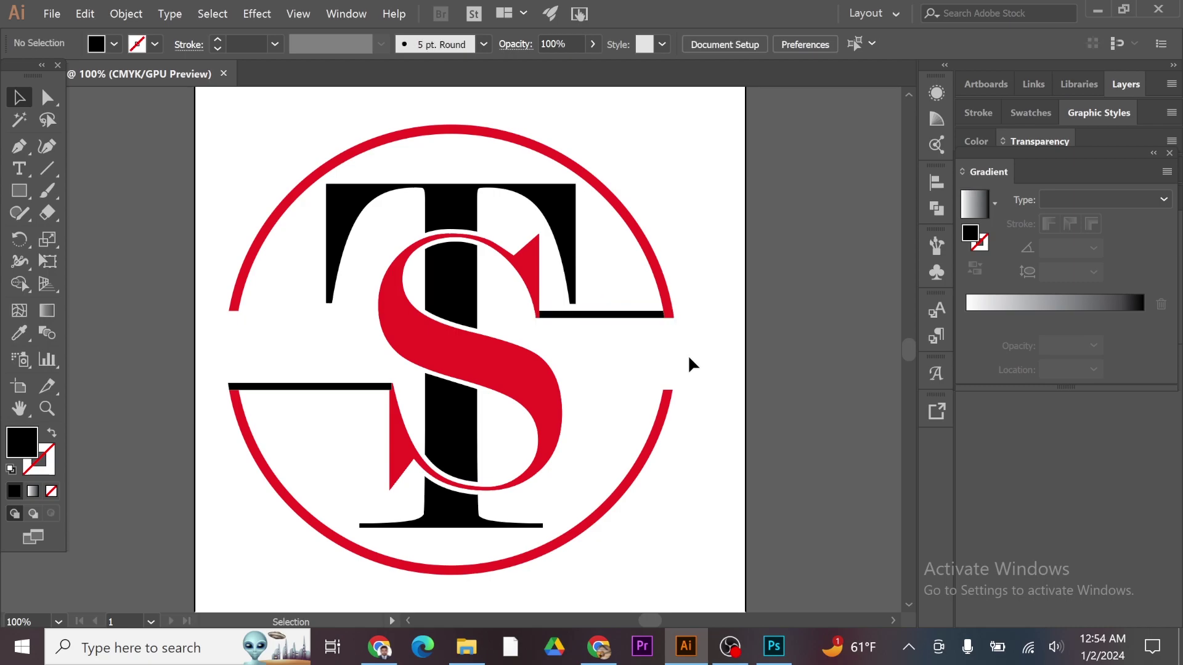
{"action": "left_click", "coordinate": [329, 388]}
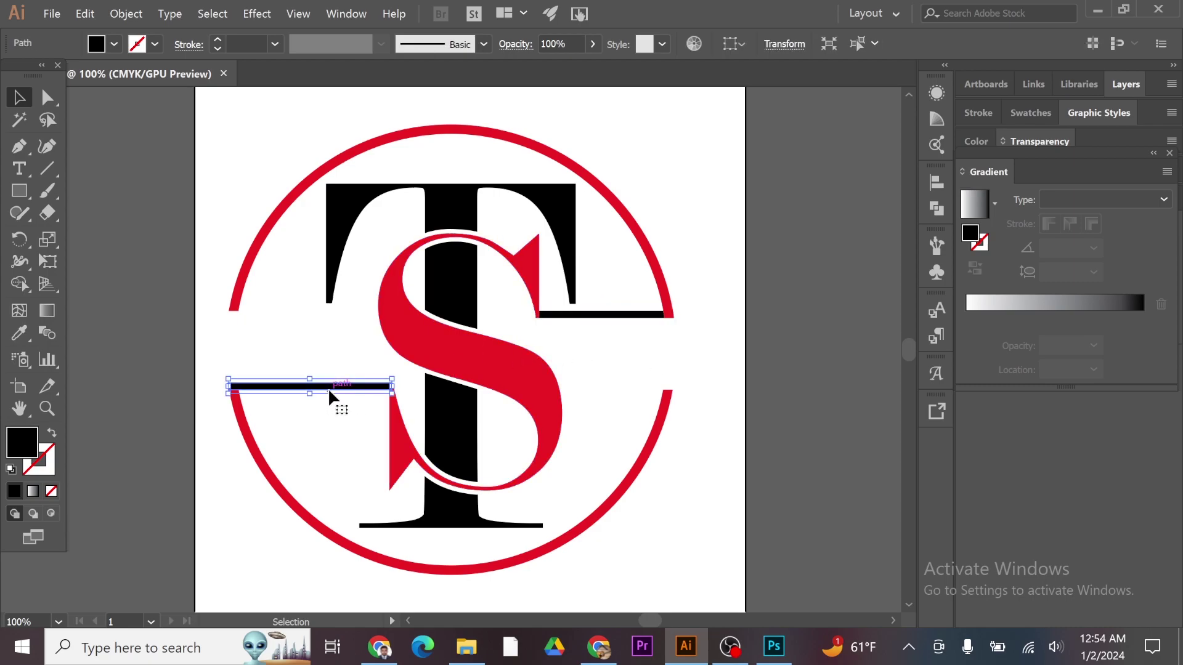
{"action": "right_click", "coordinate": [329, 390]}
{"action": "mouse_move", "coordinate": [209, 475]}
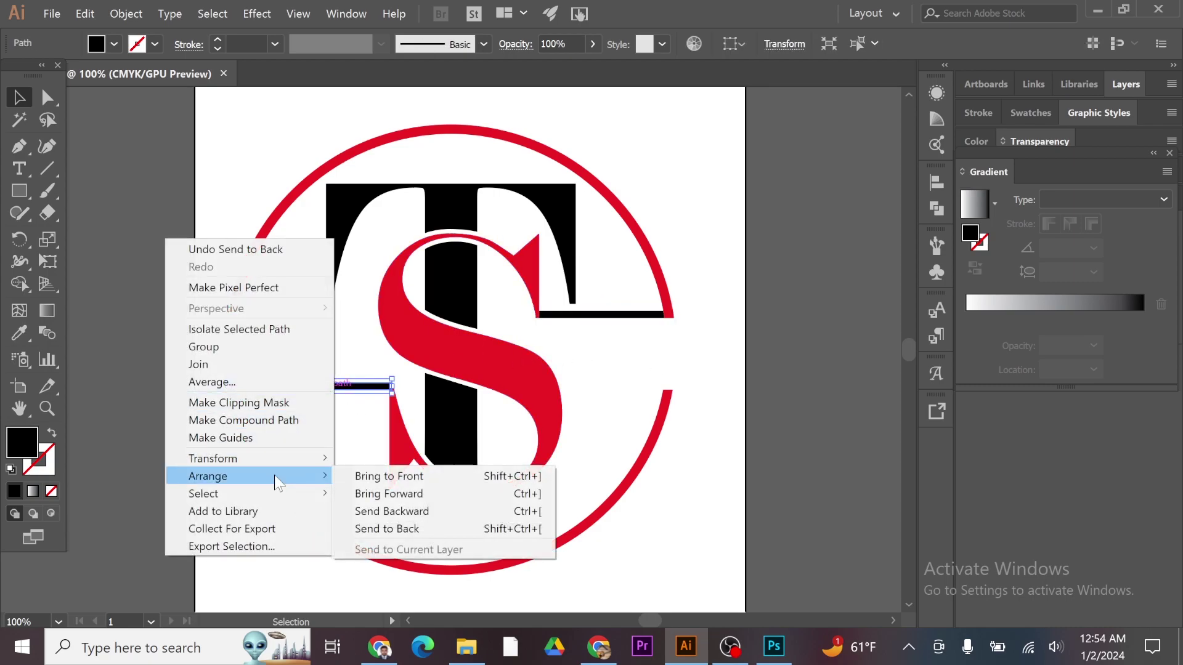
{"action": "left_click", "coordinate": [386, 526]}
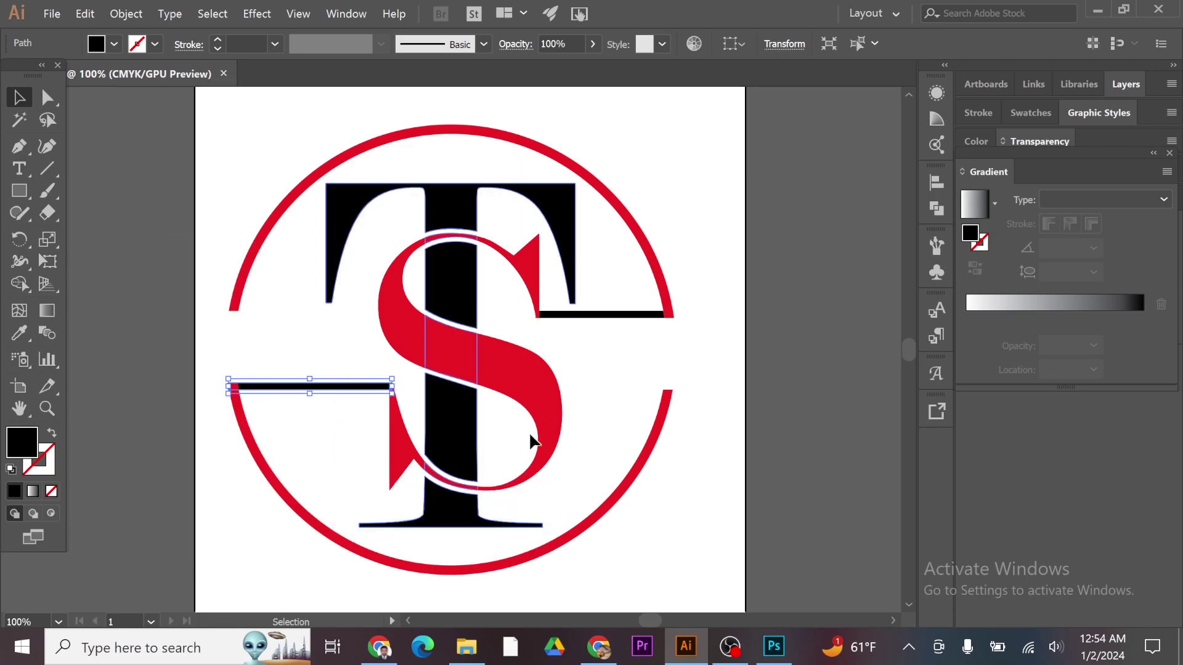
{"action": "left_click", "coordinate": [711, 370]}
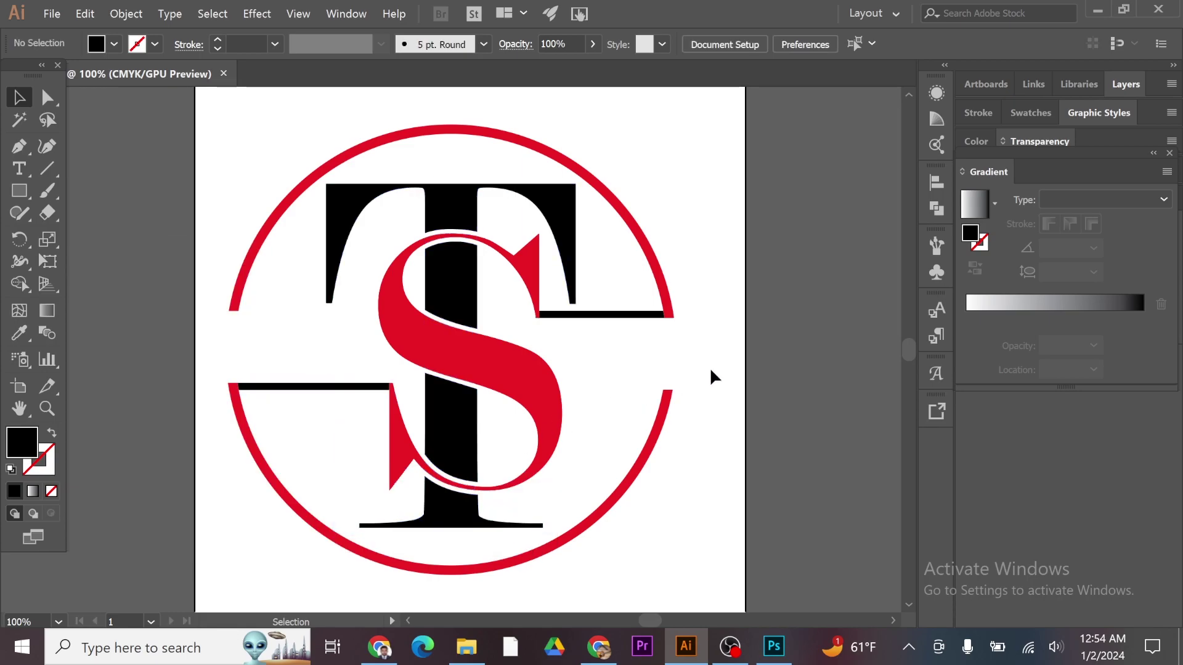
Draw a small black circle and nudge it onto the red ring's left open end.
{"action": "left_click", "coordinate": [24, 190]}
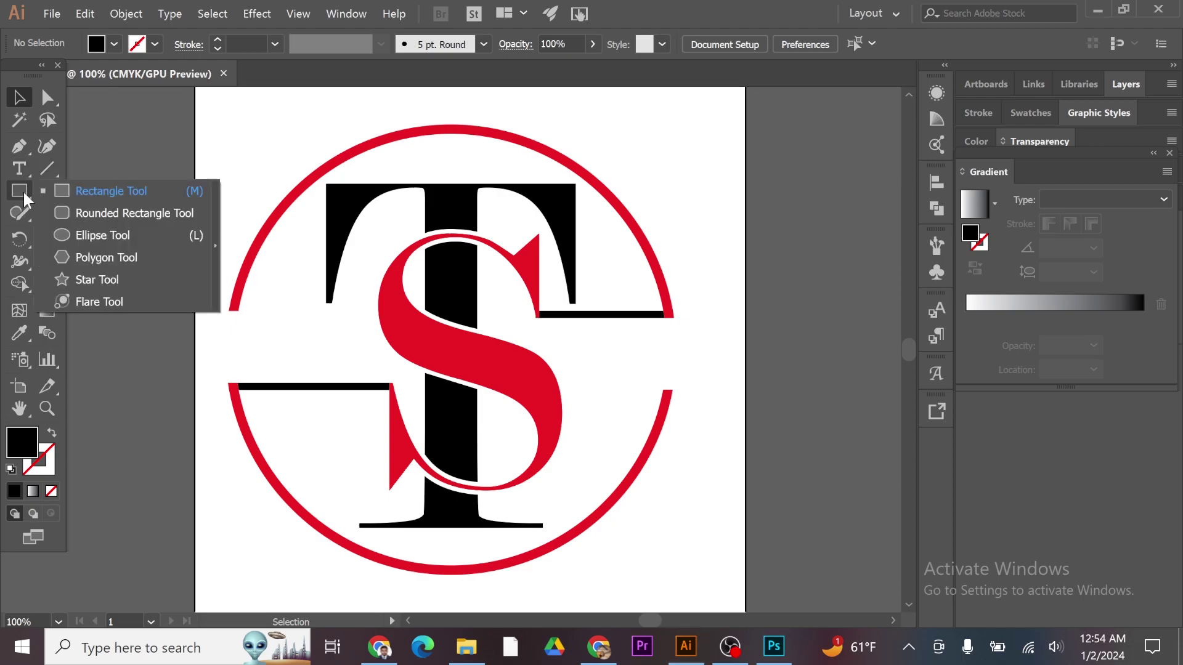
{"action": "left_click", "coordinate": [80, 233]}
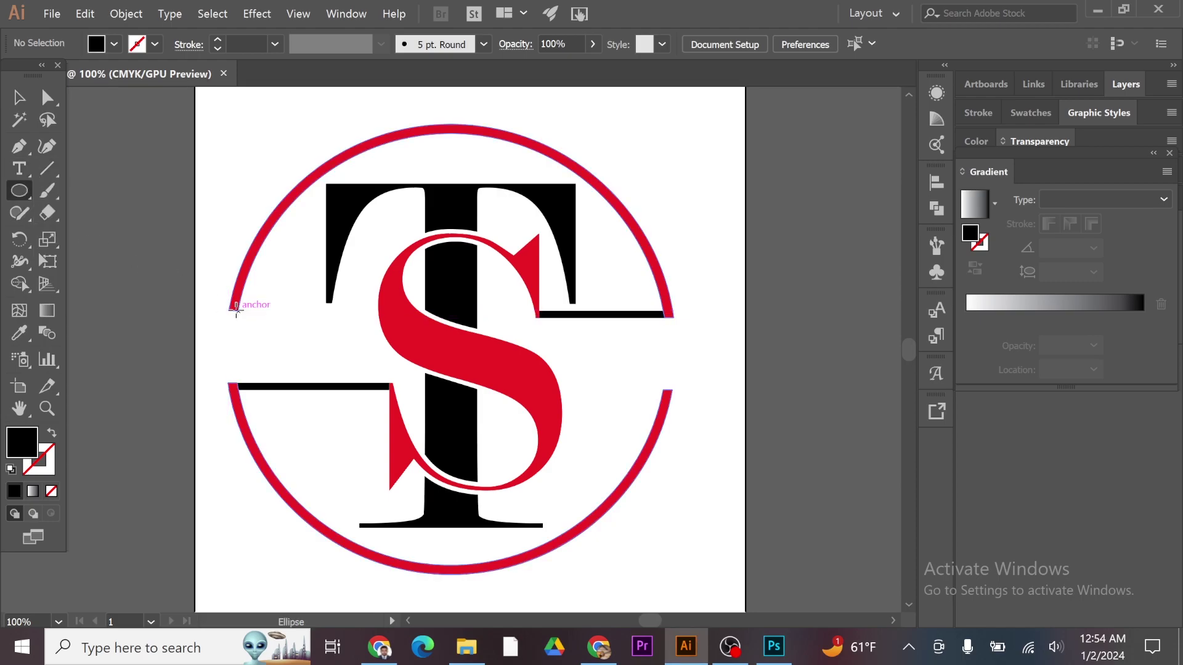
{"action": "left_click_drag", "start_coordinate": [233, 309], "coordinate": [244, 318]}
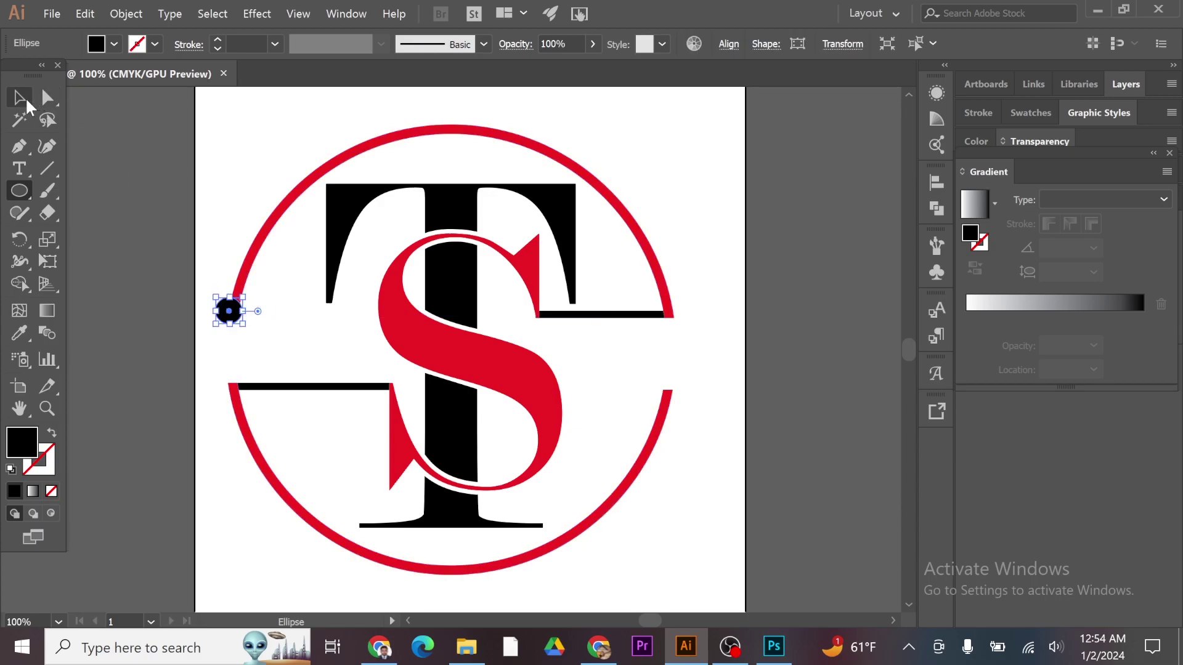
{"action": "left_click", "coordinate": [18, 97]}
{"action": "key", "text": "Right"}
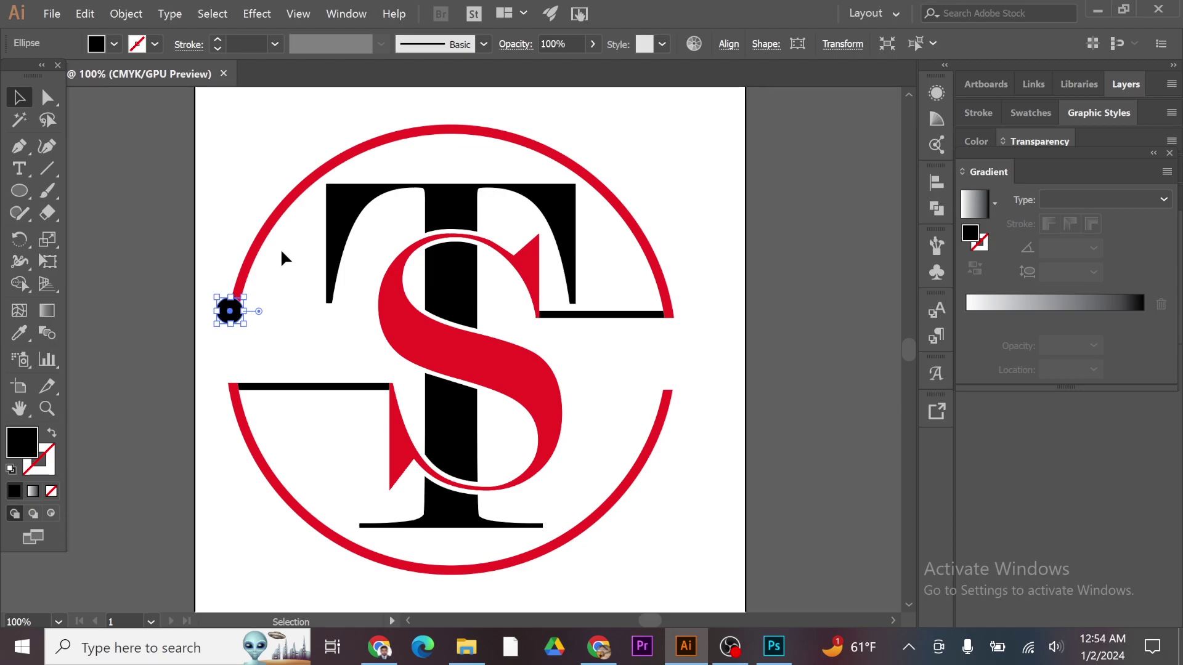
{"action": "key", "text": "Right"}
{"action": "key", "text": "Right"}
{"action": "key", "text": "Right"}
{"action": "key", "text": "Right"}
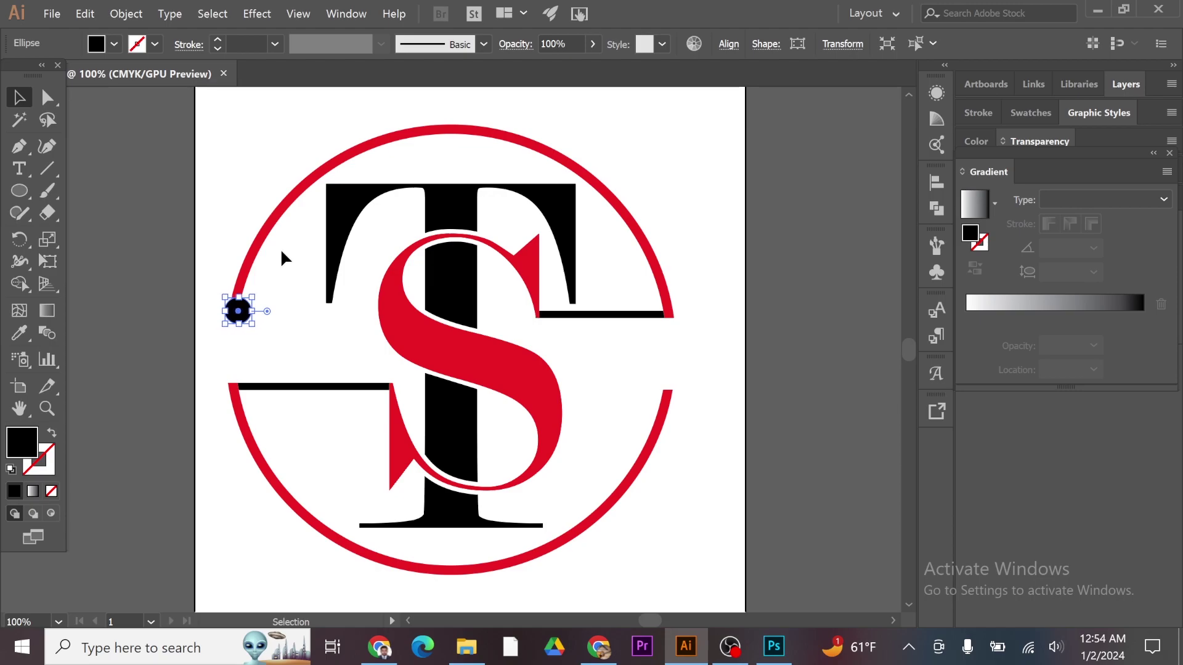
{"action": "key", "text": "Right"}
{"action": "key", "text": "Right"}
Duplicate the black dot onto the ring's right open end.
{"action": "mouse_move", "coordinate": [236, 311]}
{"action": "left_mouse_down"}
{"action": "mouse_move", "coordinate": [441, 361]}
{"action": "mouse_move", "coordinate": [657, 383]}
{"action": "left_mouse_up"}
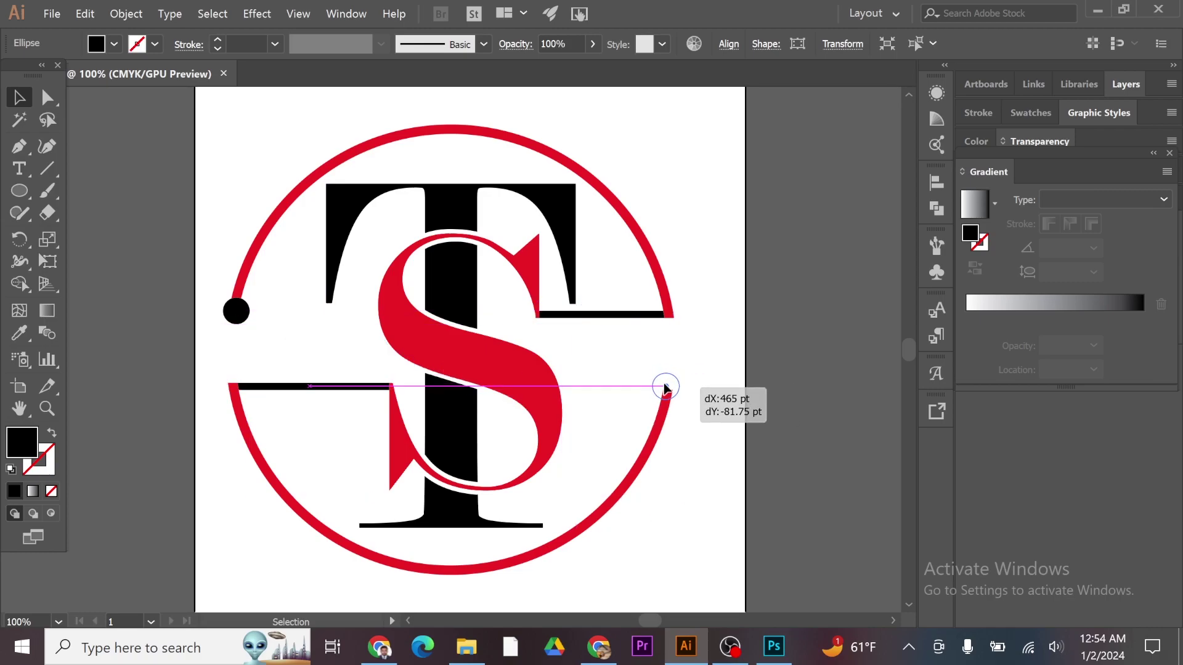
{"action": "left_click_drag", "start_coordinate": [658, 384], "coordinate": [665, 386]}
{"action": "left_click", "coordinate": [712, 338]}
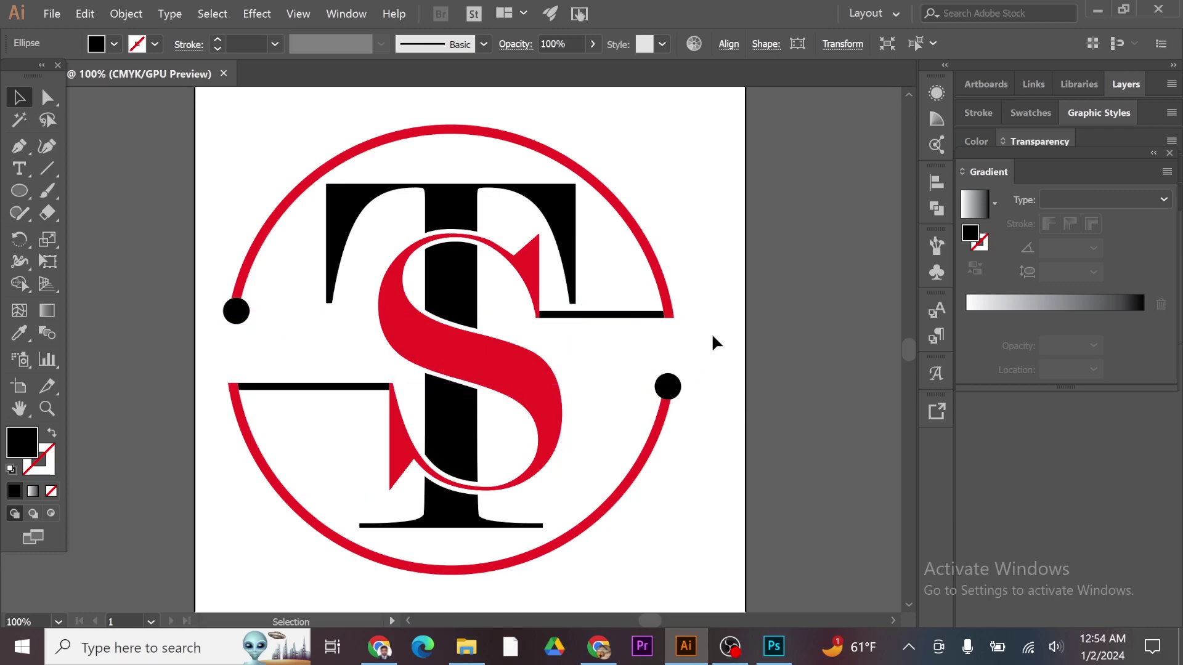
{"action": "key", "text": "ctrl+minus"}
{"action": "key", "text": "ctrl+minus"}
{"action": "key", "text": "ctrl+minus"}
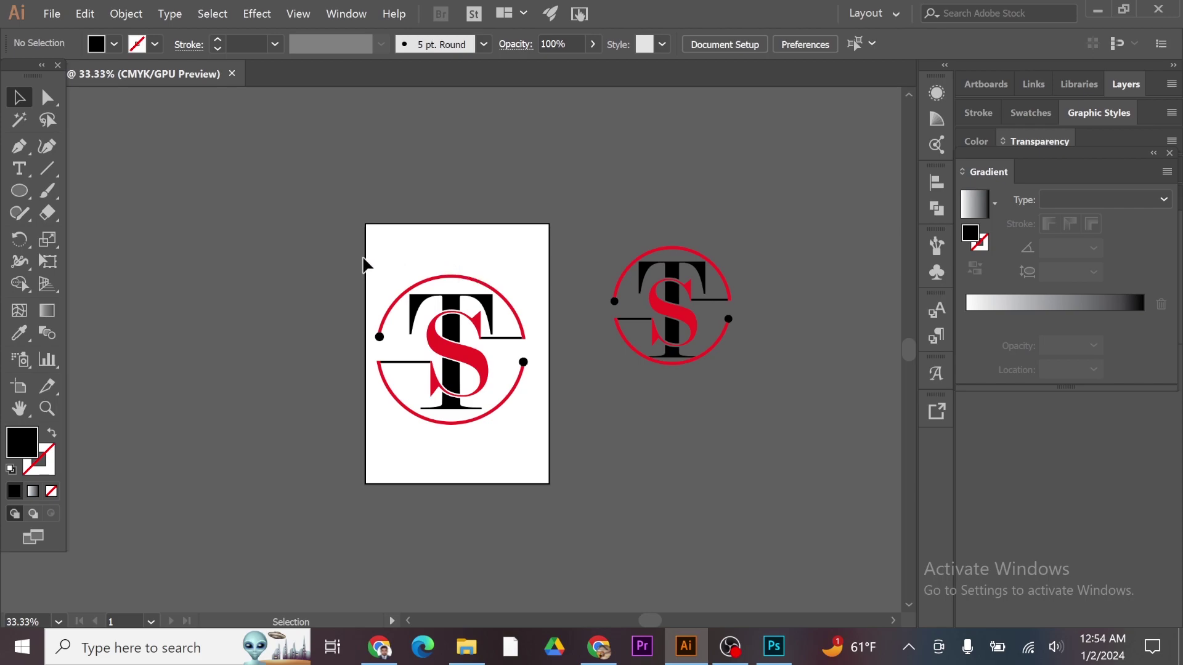
Marquee-select the T, S, ring, bars and dots and group them with Ctrl+G.
{"action": "left_click_drag", "start_coordinate": [364, 264], "coordinate": [555, 529]}
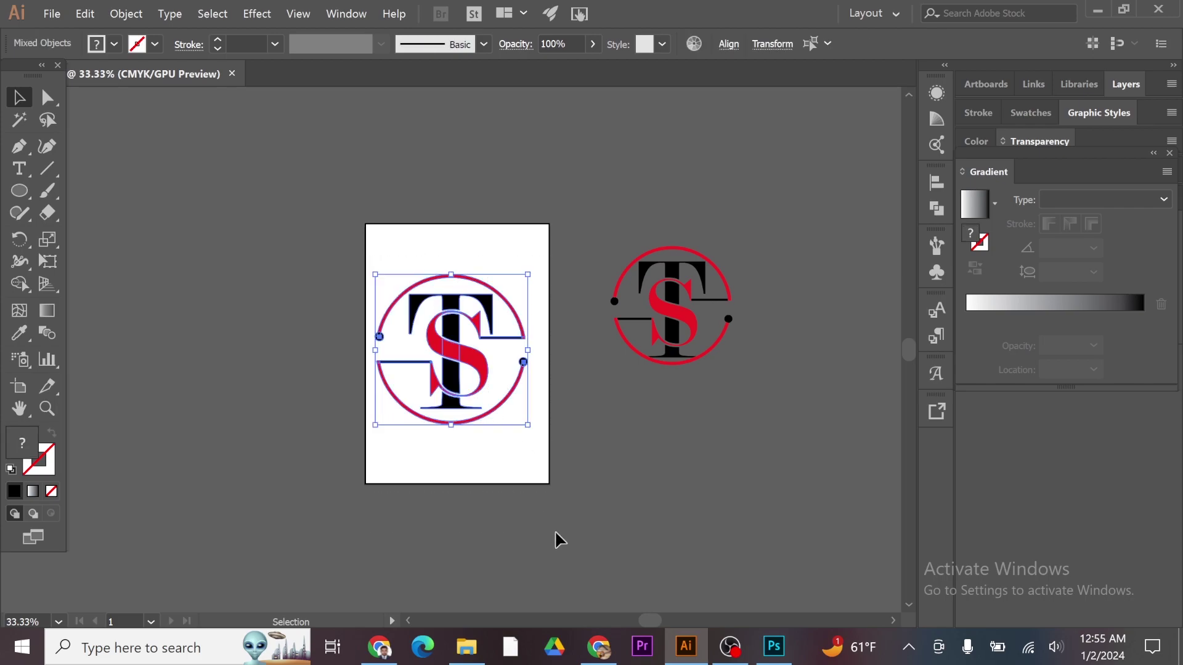
{"action": "key", "text": "ctrl+g"}
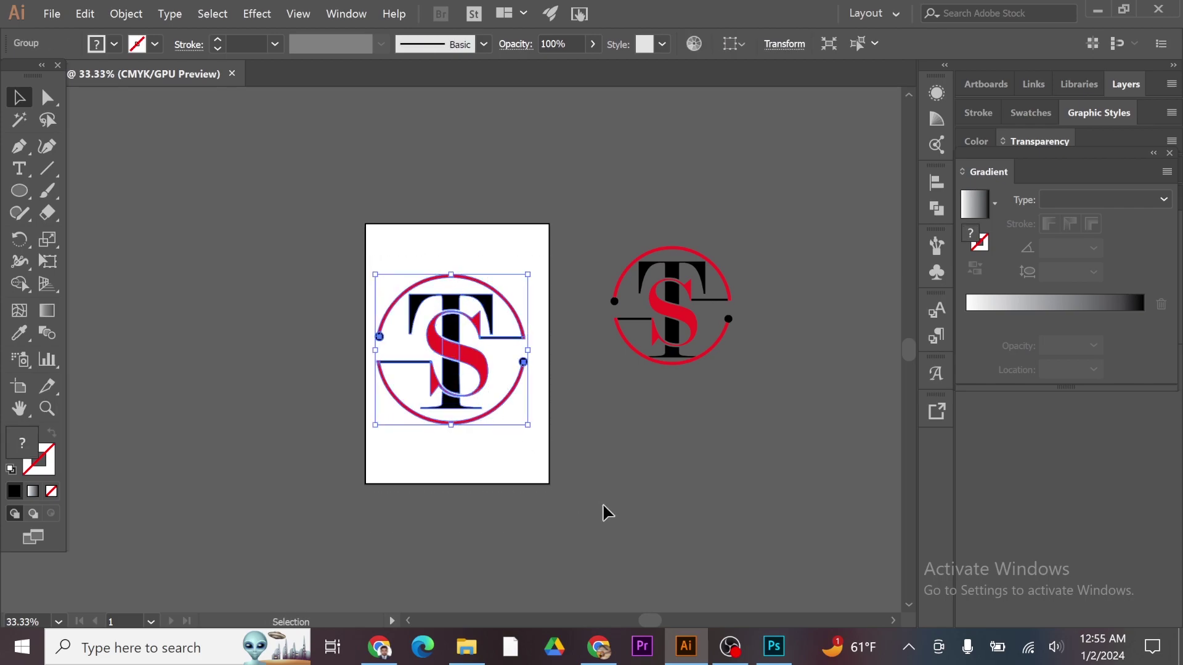
{"action": "left_click", "coordinate": [603, 506]}
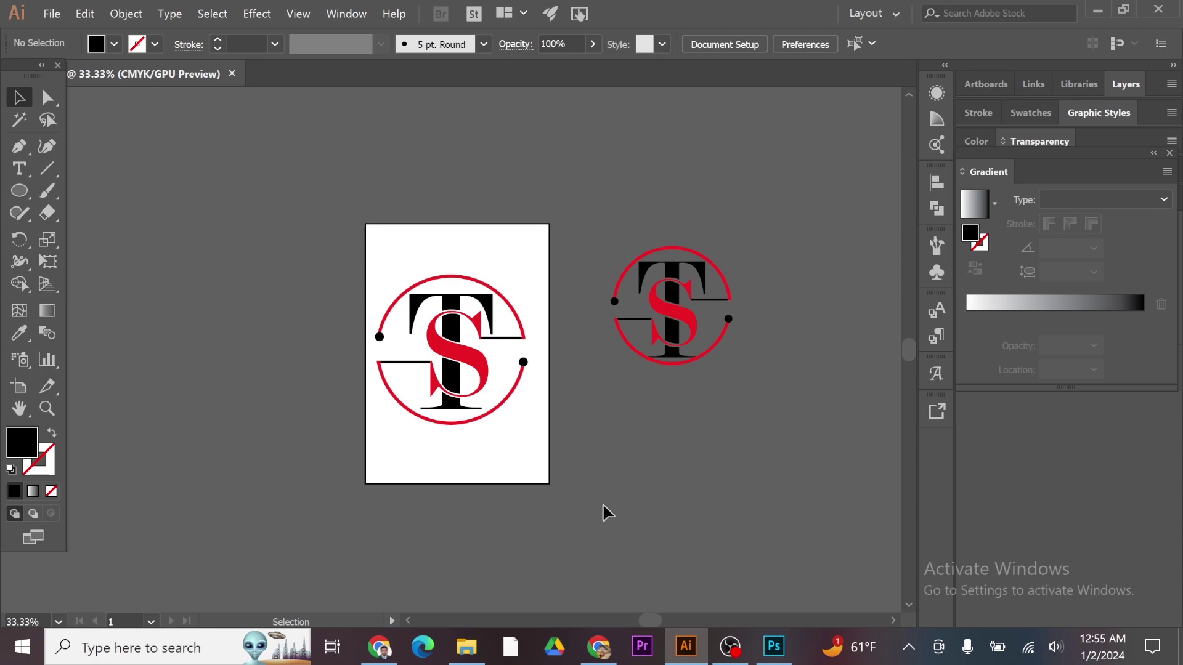